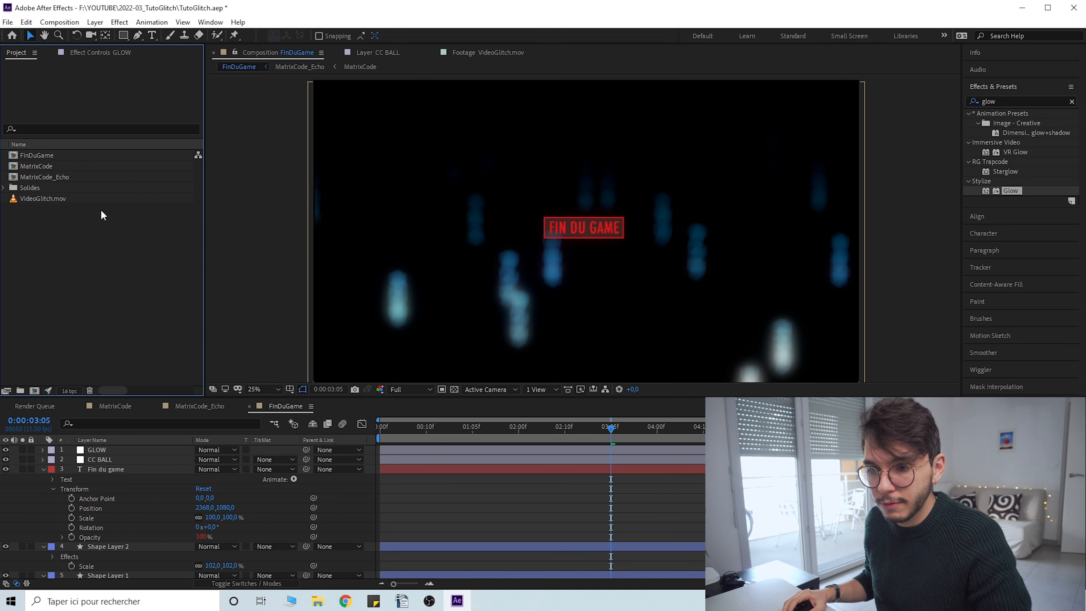
Create a single composition from VideoGlitch.mov and FinDuGame, using the dimensions of VideoGlitch.mov.
left_click(59, 197)
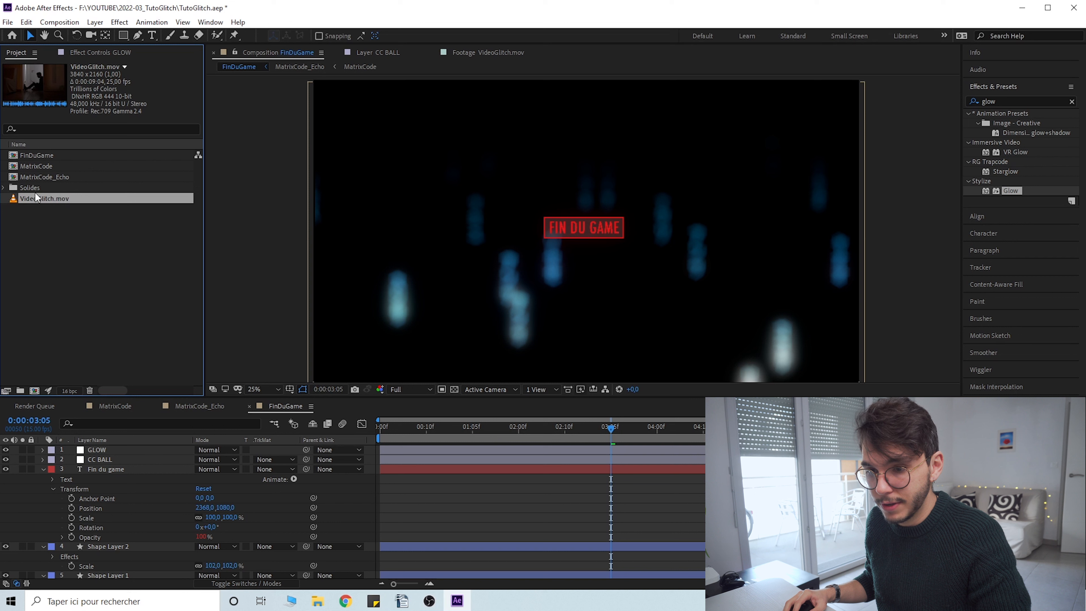
left_click(37, 155, "ctrl")
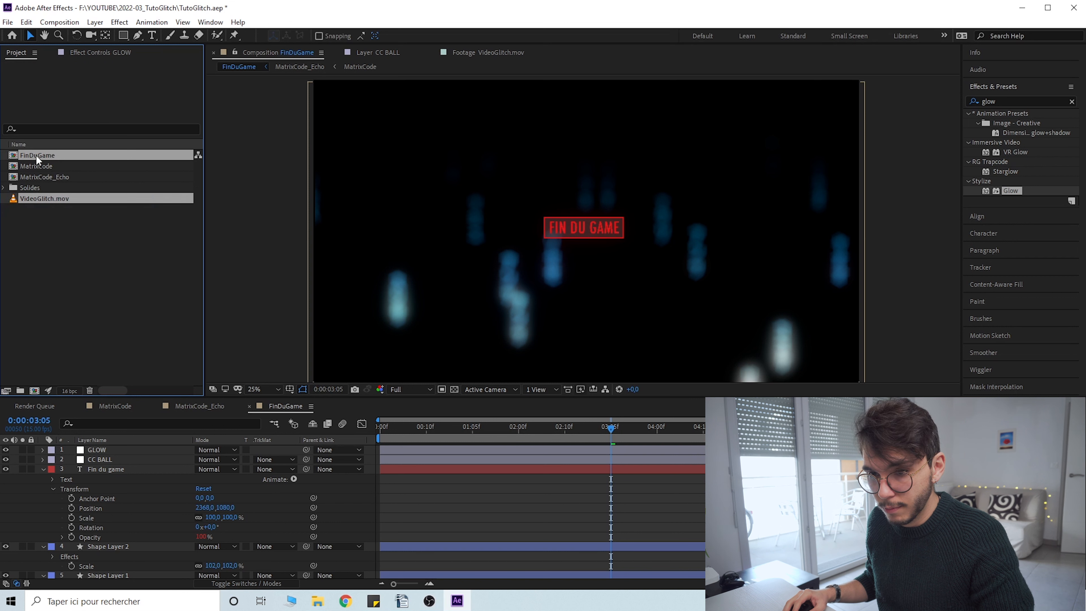
left_click_drag(53, 199, 36, 388)
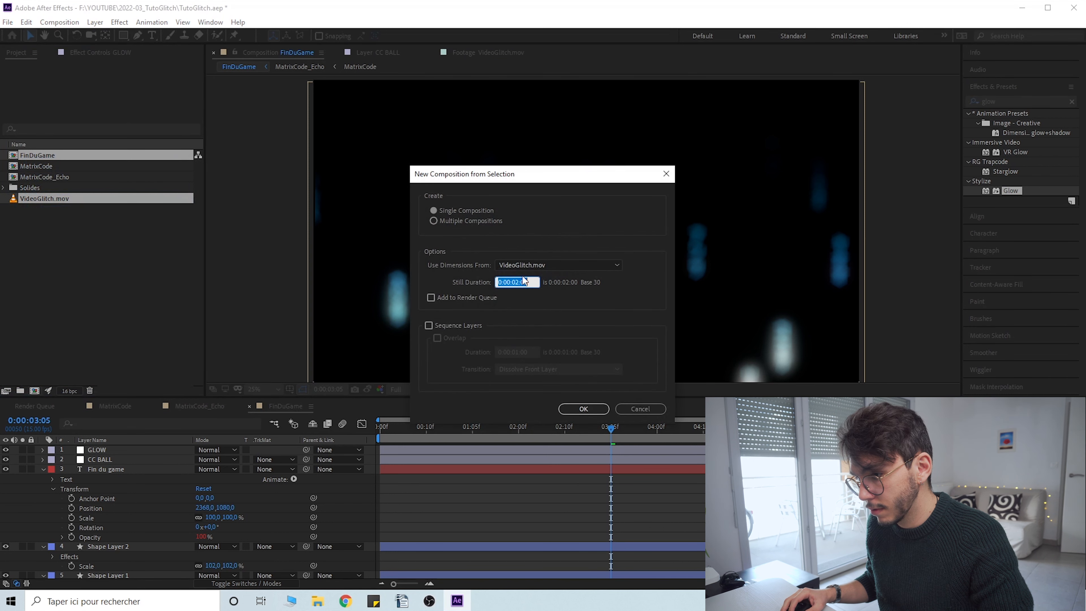
left_click(583, 409)
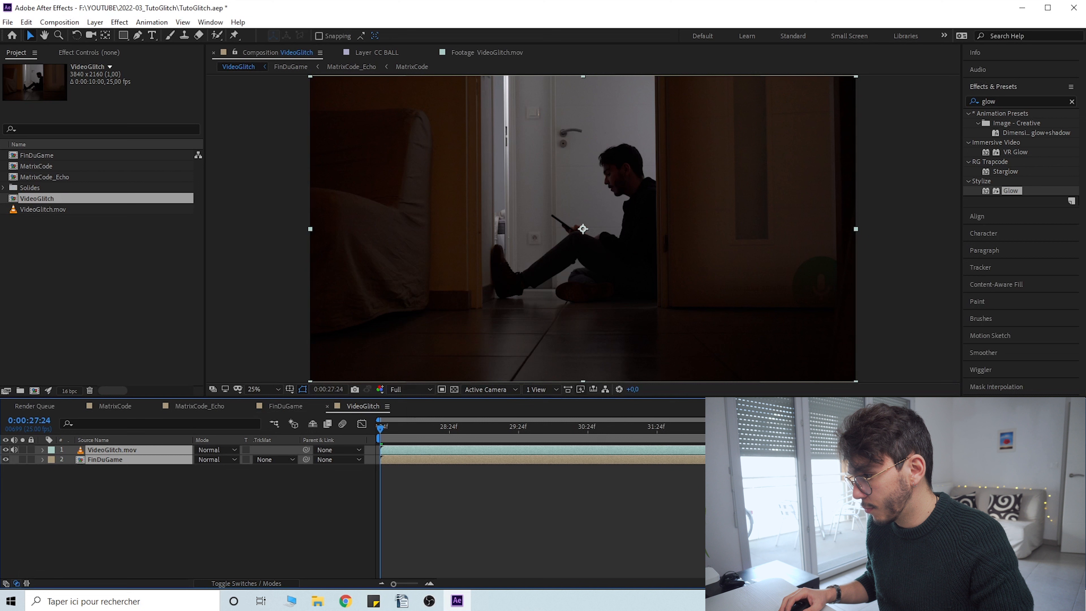
Set the VideoGlitch composition's duration to 0:00:20:00.
left_click(60, 22)
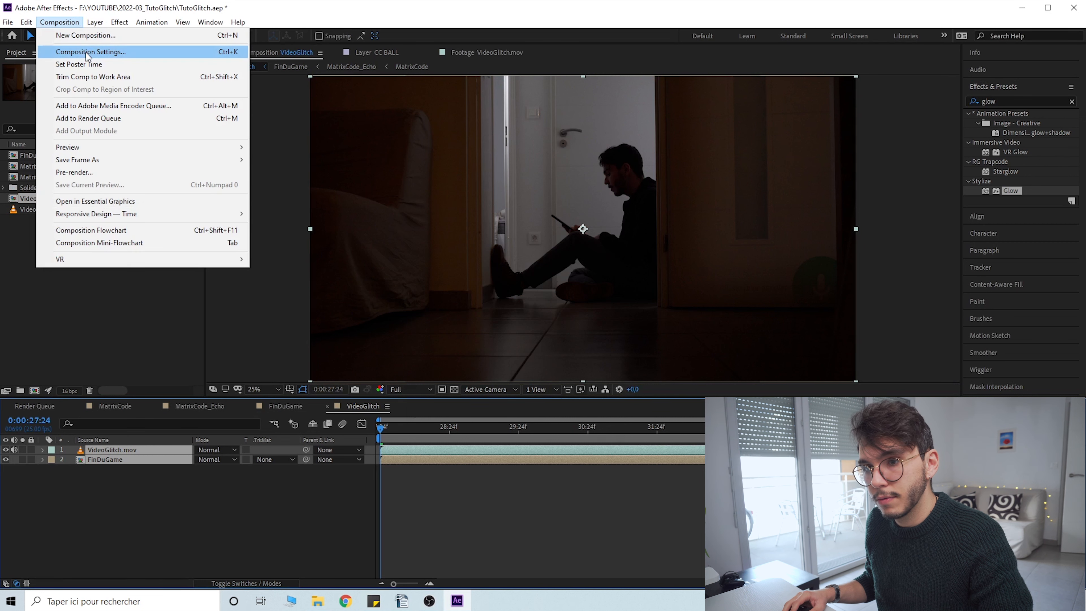
left_click(81, 49)
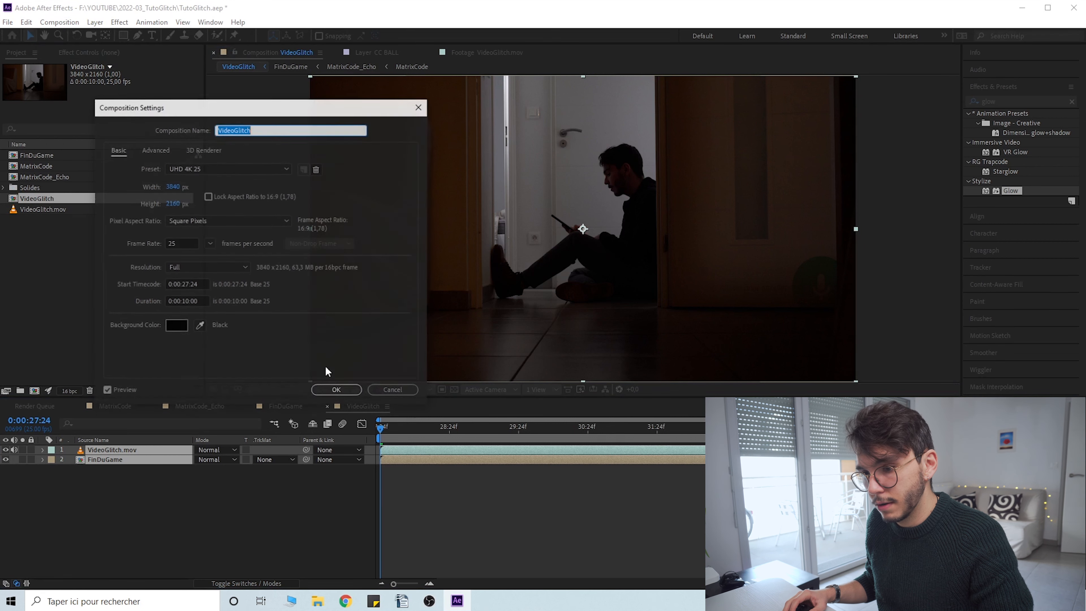
left_click(188, 301)
type("2")
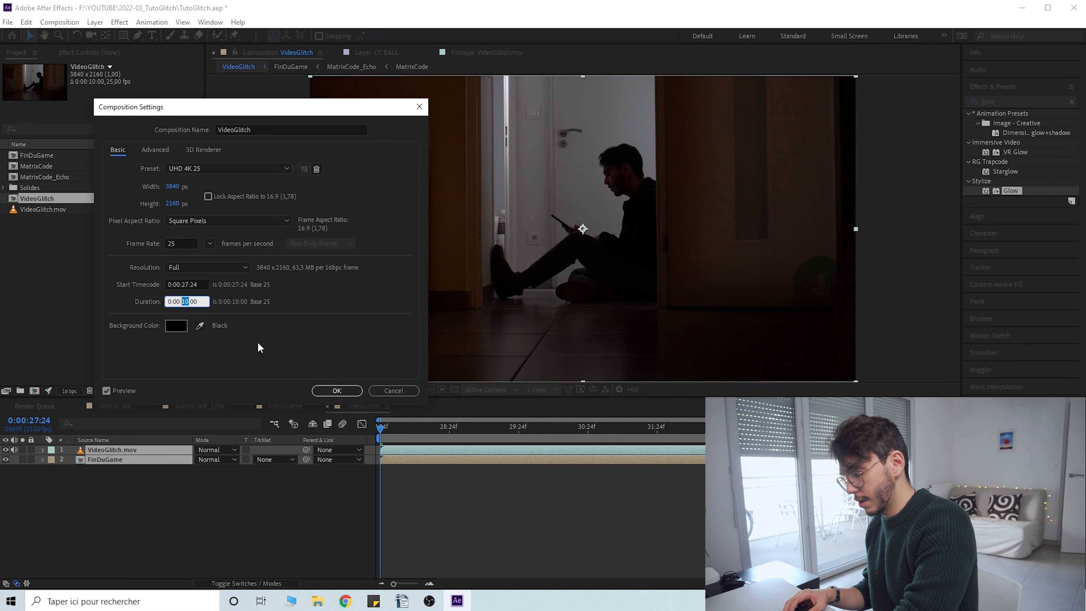
left_click(336, 390)
Place the FinDuGame layer above VideoGlitch.mov and shift it in time to start where the video clip ends.
left_click(425, 558)
key("minus")
left_click(458, 450)
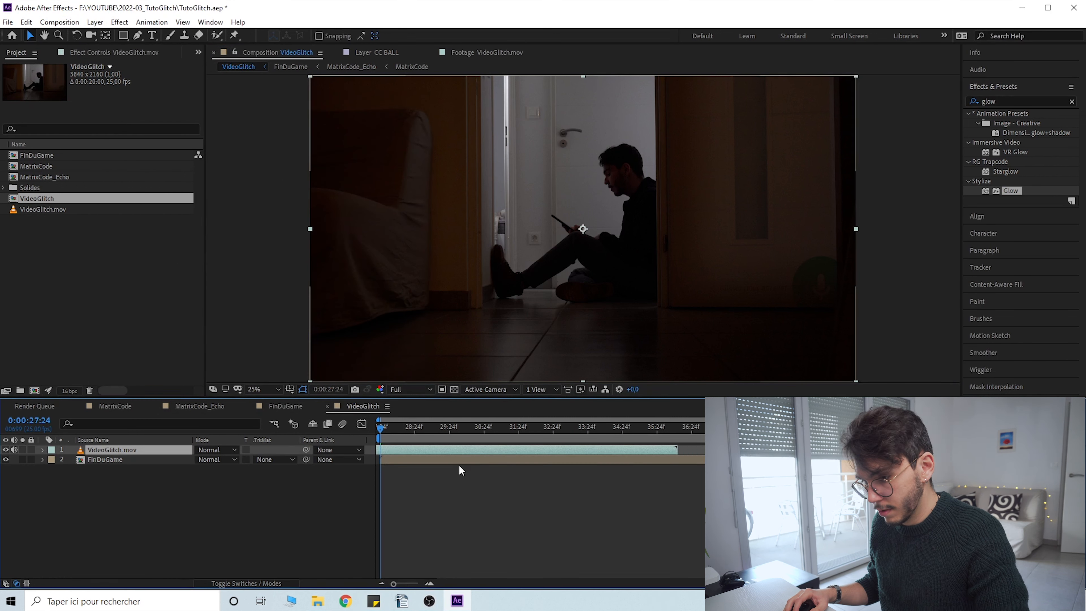
left_click_drag(147, 461, 143, 447)
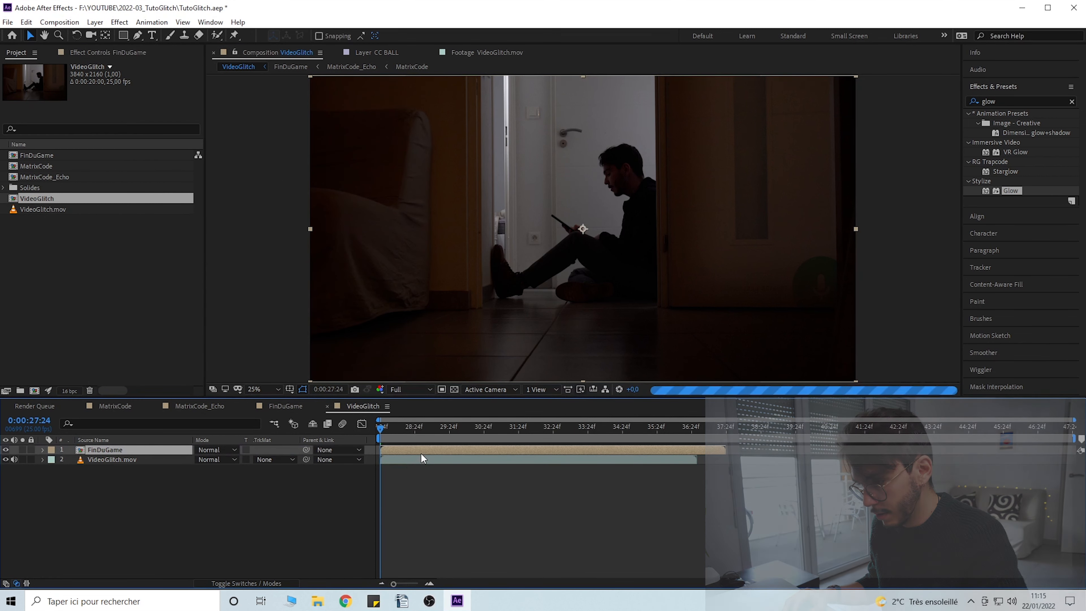
left_click_drag(424, 450, 744, 440)
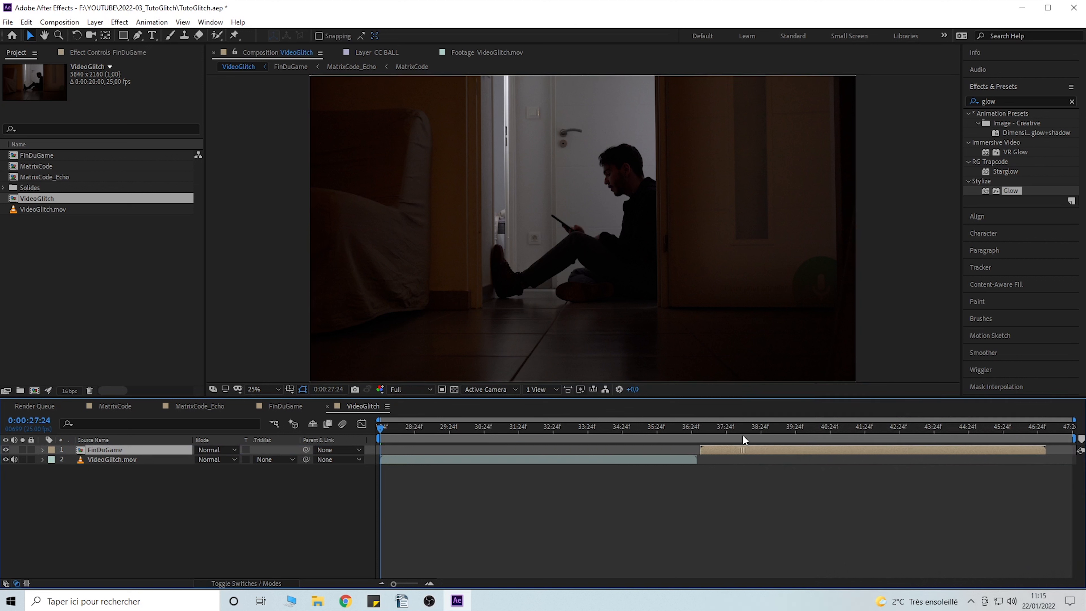
left_click(698, 428)
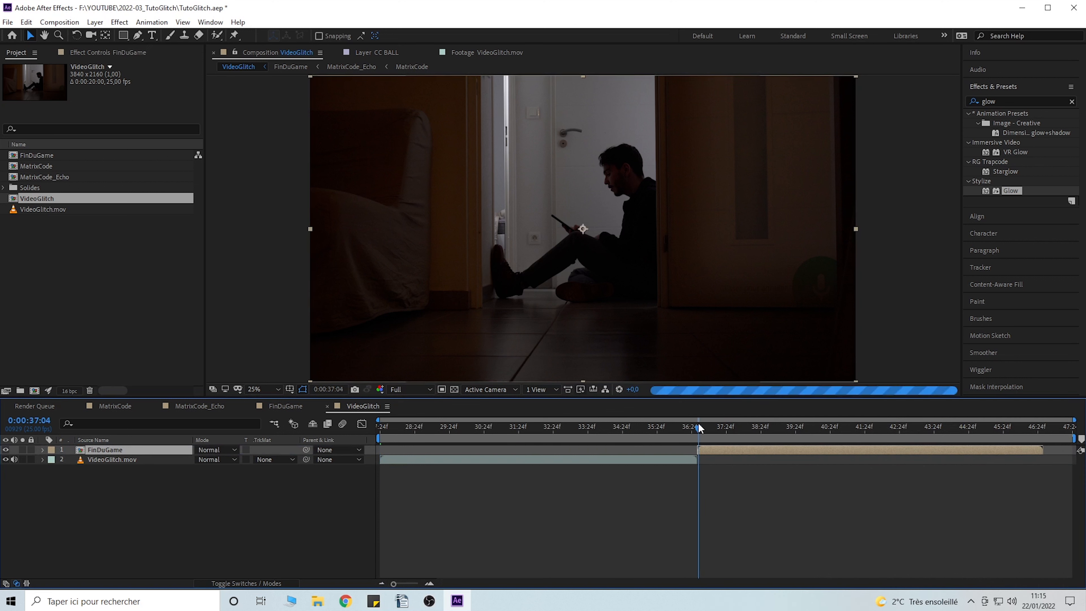
Reduce the preview resolution to Half and trim FinDuGame's opening so its title section starts at the video clip's end, at 0:00:37:03.
left_click(429, 584)
left_click(734, 429)
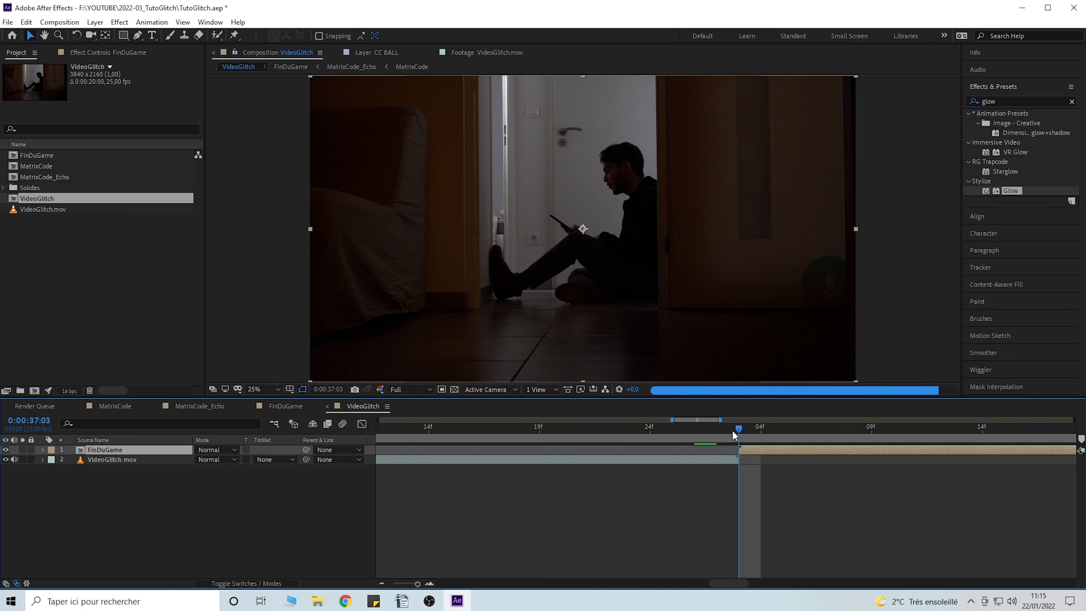
left_click(410, 389)
left_click(410, 429)
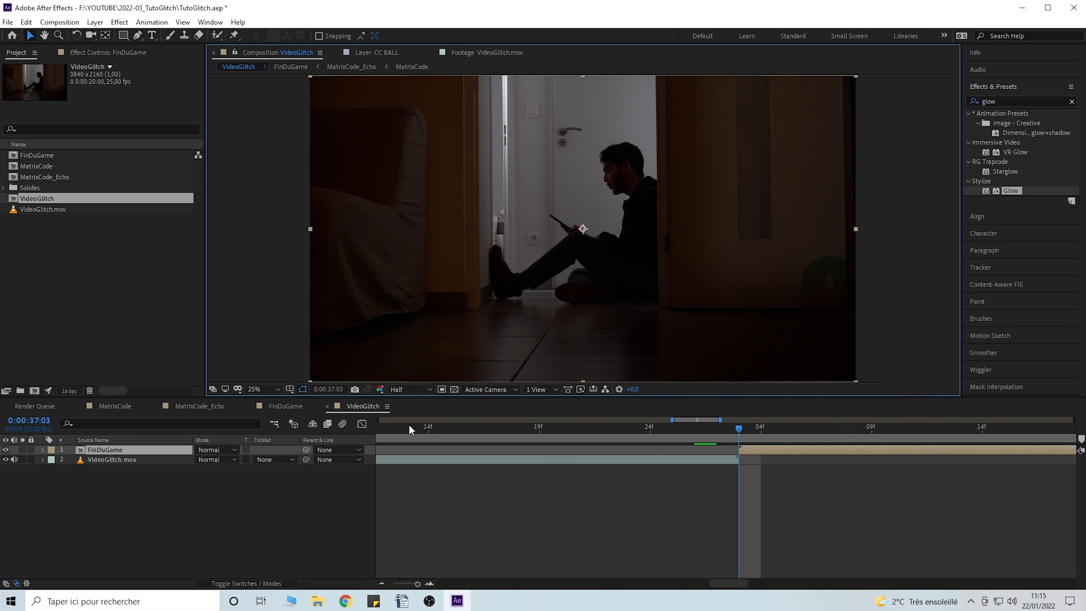
left_click_drag(751, 450, 725, 441)
key("minus")
key("minus")
key("minus")
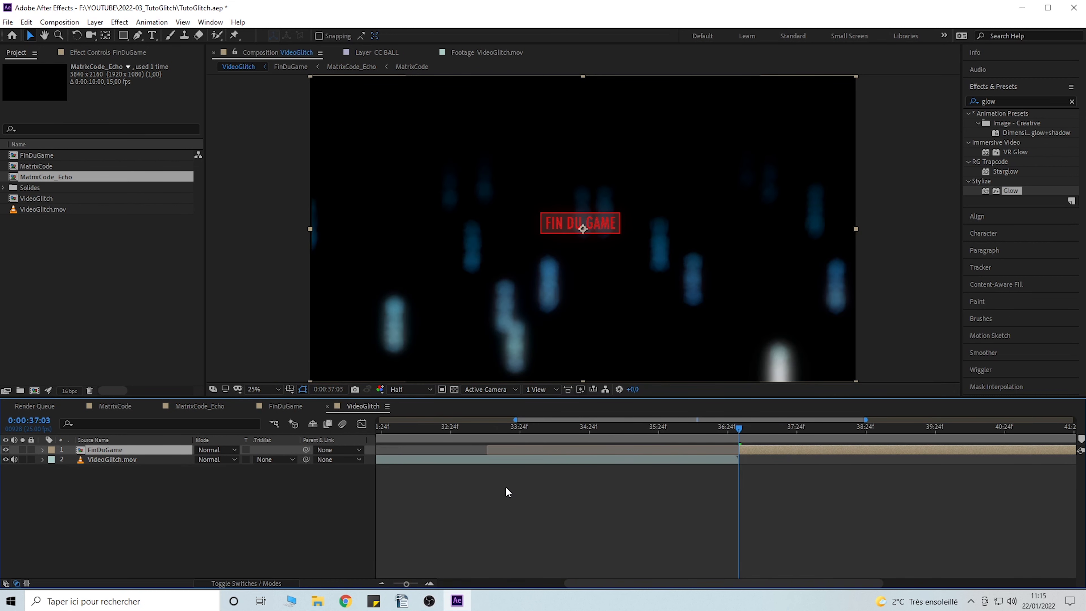
Scrub across the cut between VideoGlitch.mov and FinDuGame to review the transition.
left_click(203, 537)
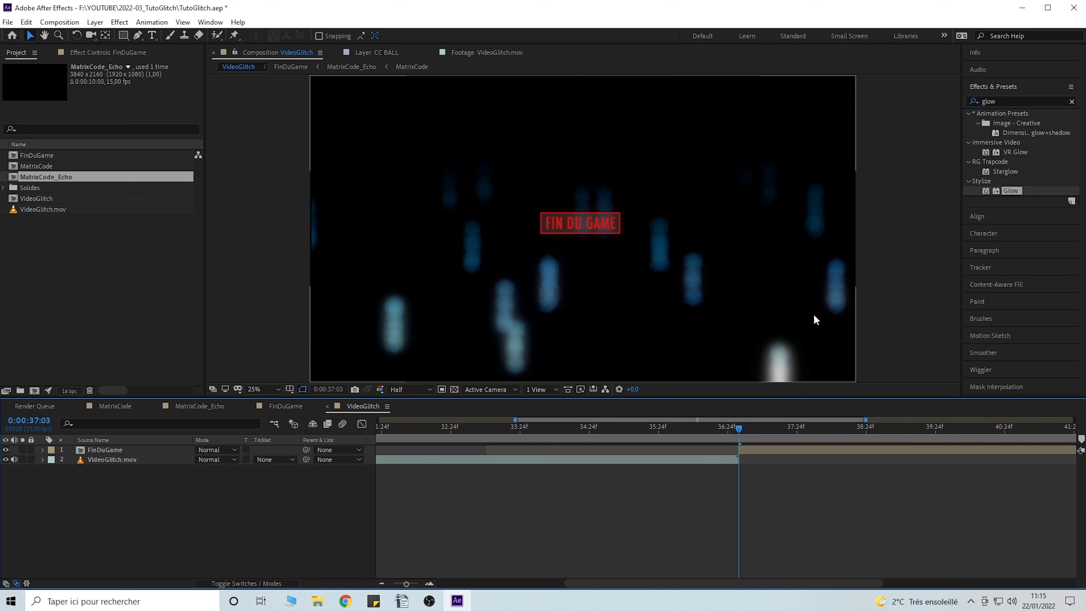
left_click_drag(567, 582, 645, 579)
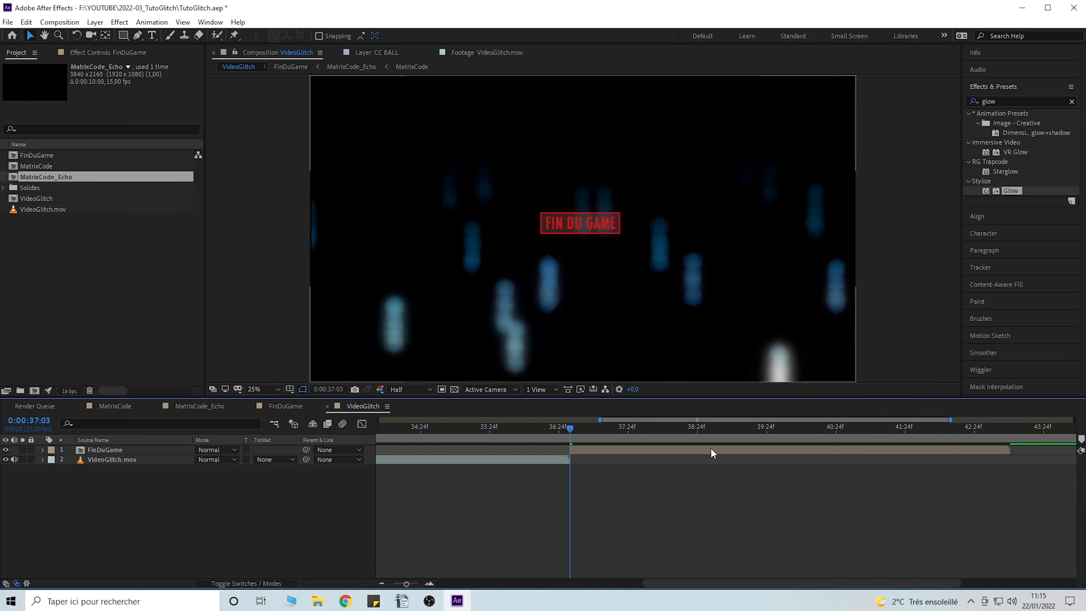
left_click_drag(567, 430, 572, 431)
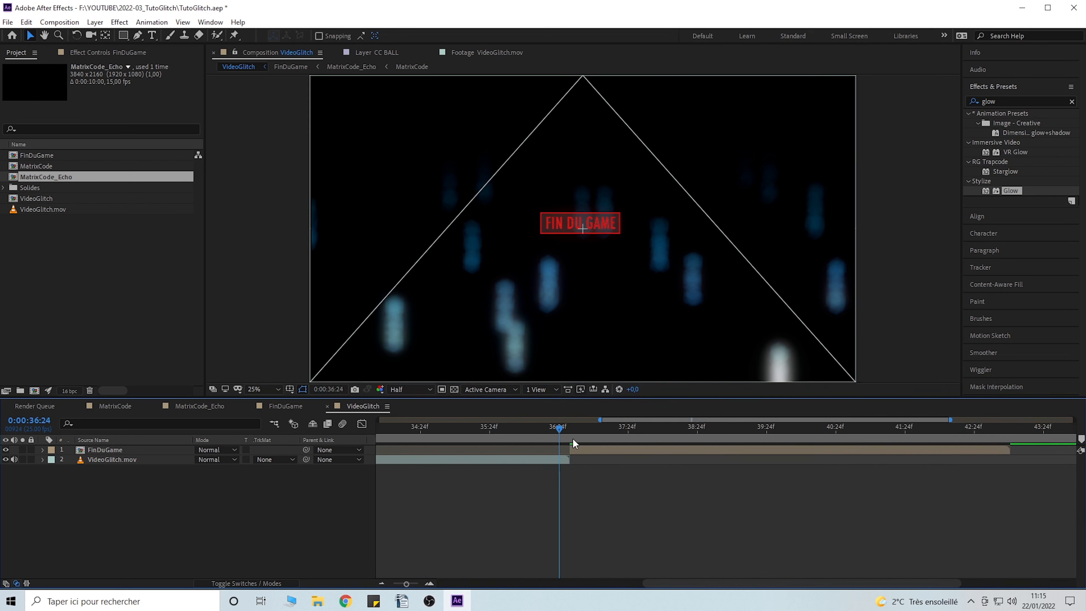
Review the VideoGlitch composition's settings without changing them.
right_click(141, 507)
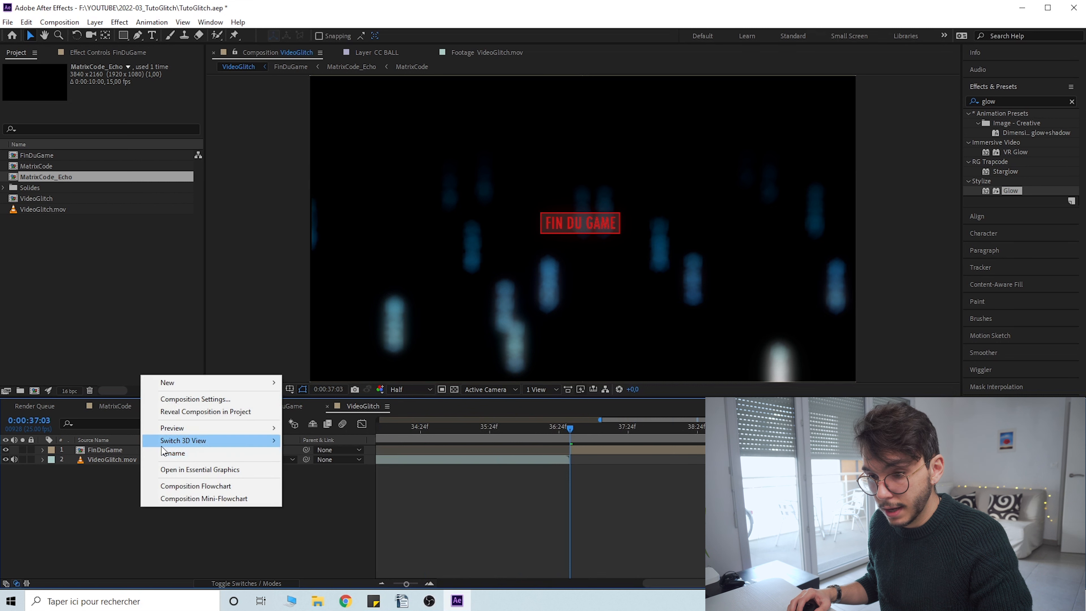
left_click(60, 22)
left_click(85, 52)
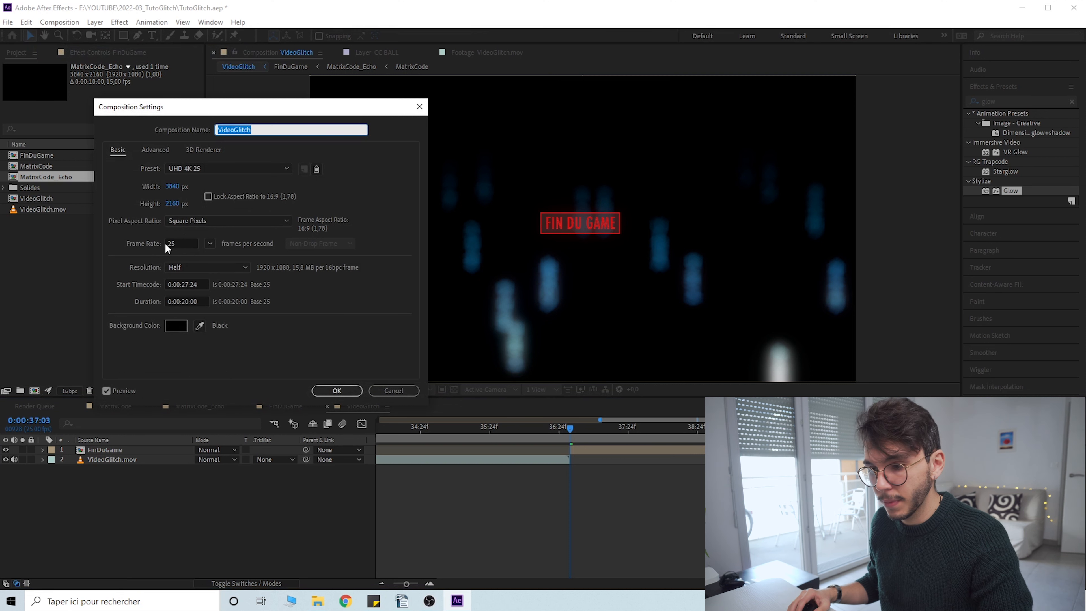
left_click(329, 390)
Create a white (FFFFFF) 3840 x 2160 px solid named BLOCKS in the VideoGlitch composition.
right_click(150, 484)
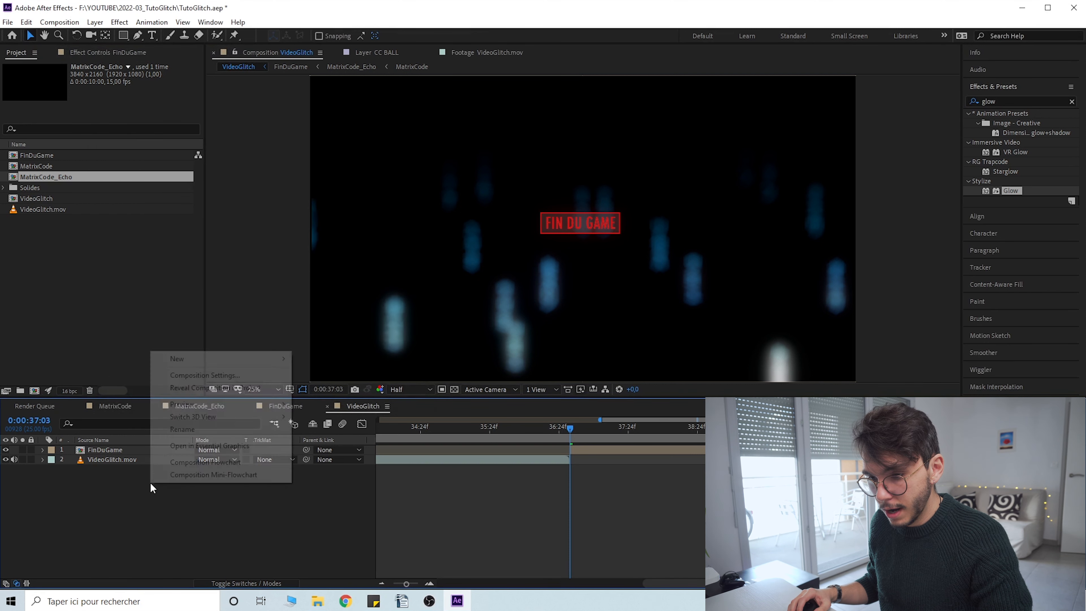
mouse_move(187, 360)
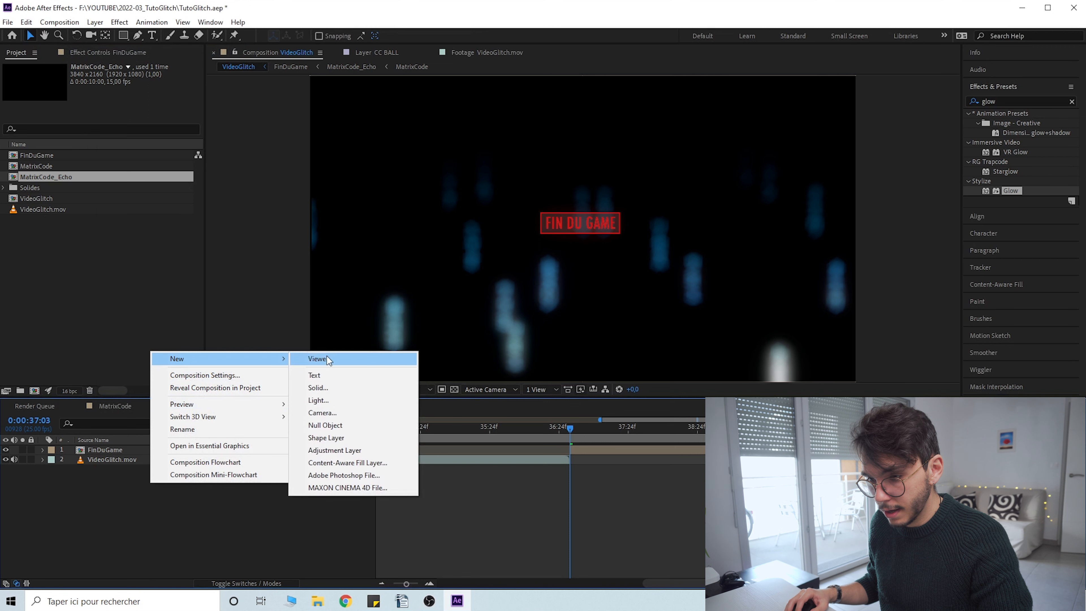
left_click(346, 387)
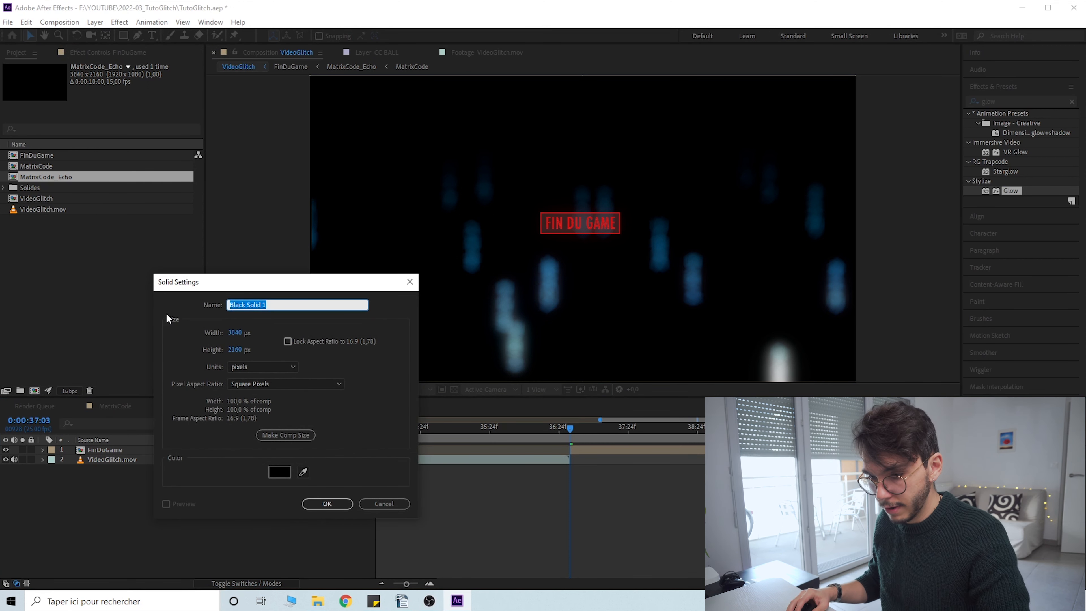
left_click(279, 472)
type("ffffff")
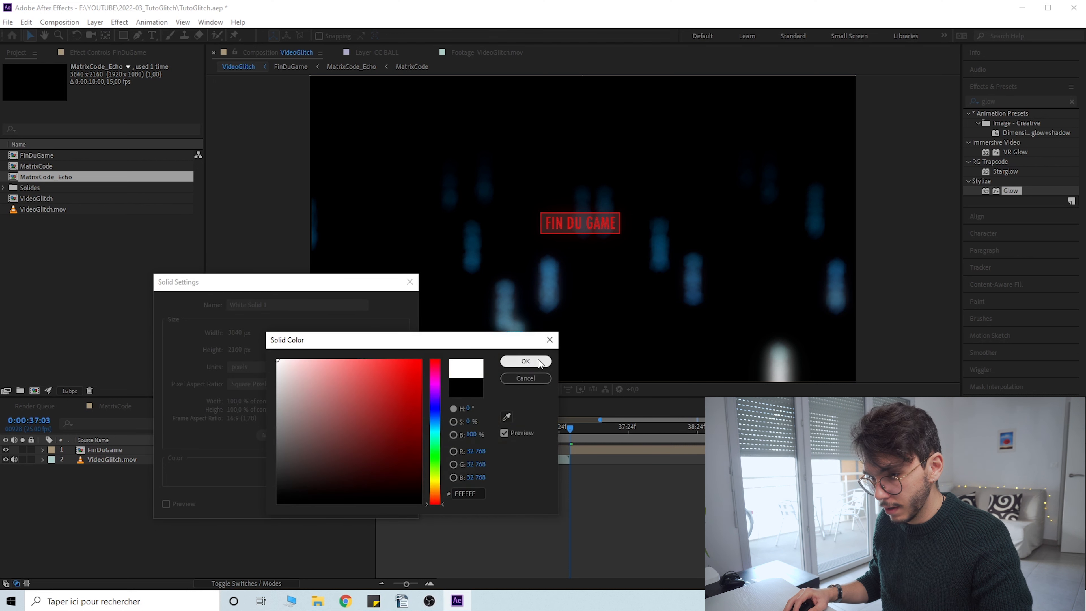
key("Return")
type("B")
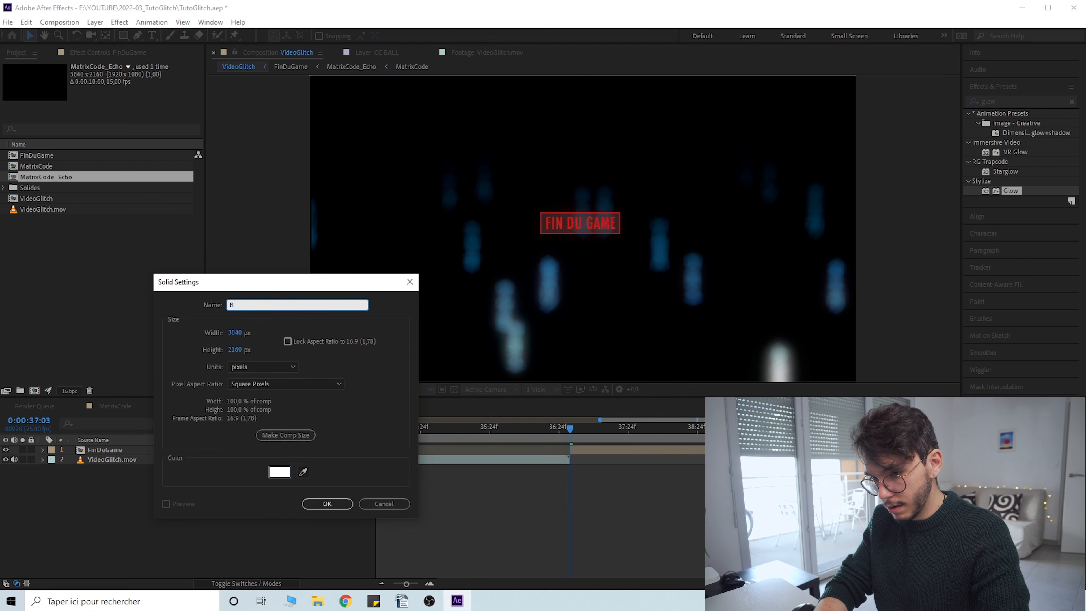
type("LOCKS")
key("Return")
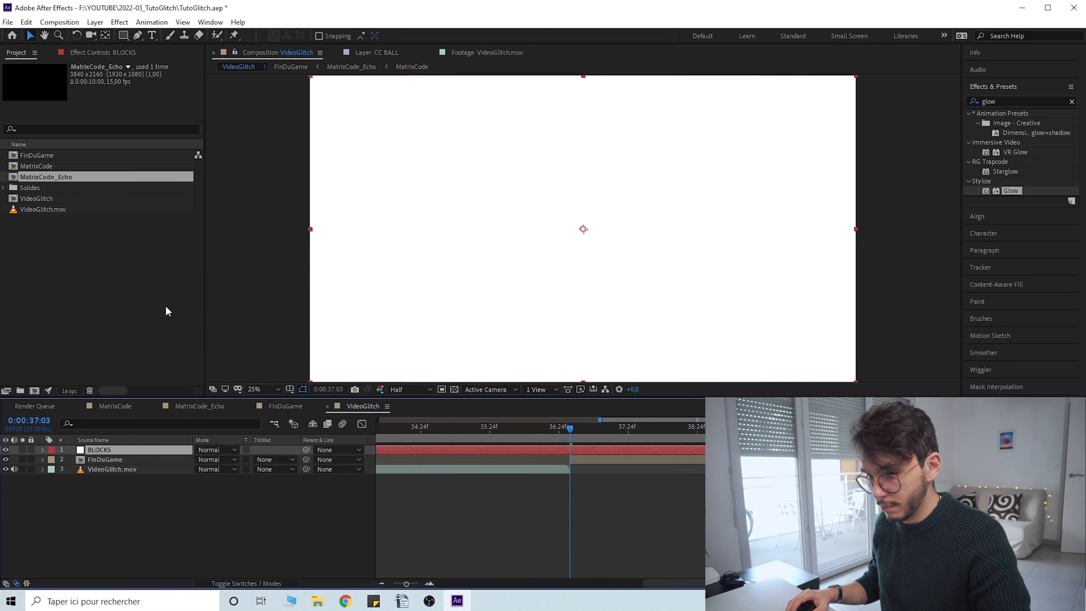
Rename the BLOCKS layer as Fractals.
key("Return")
type("Fra")
key("Return")
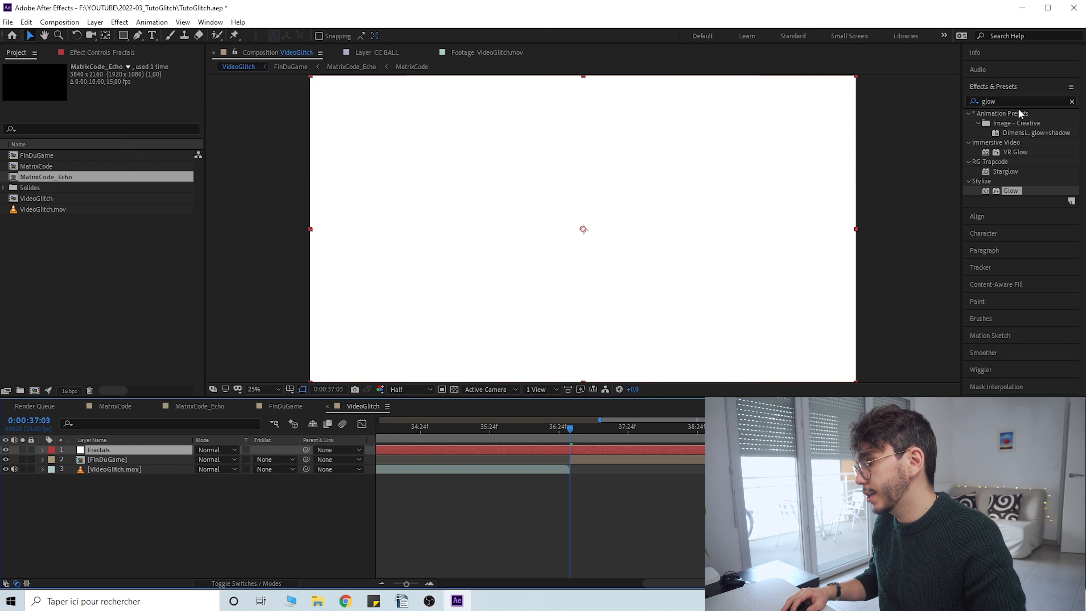
Find the Fractal Noise effect by searching for "fracta" and apply it to the Fractals layer.
left_click(975, 102)
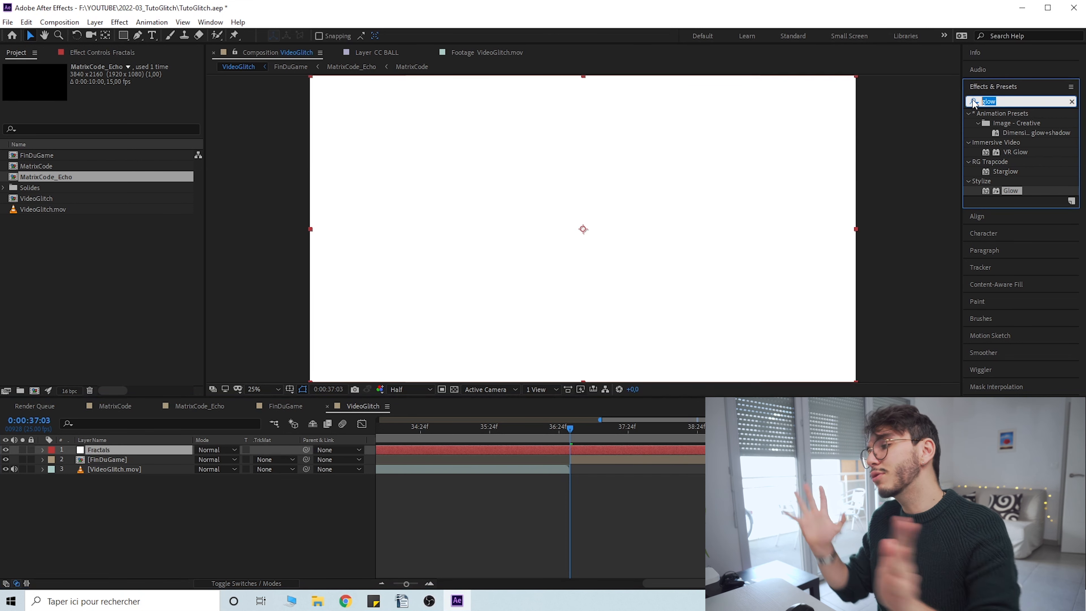
type("fract")
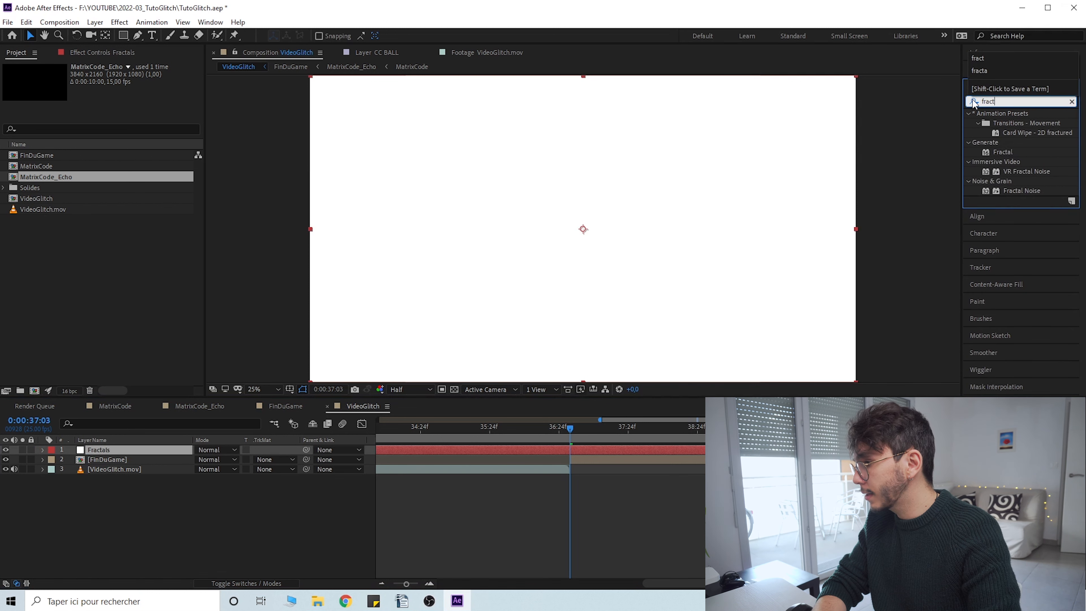
type("a")
left_click_drag(1033, 162, 501, 452)
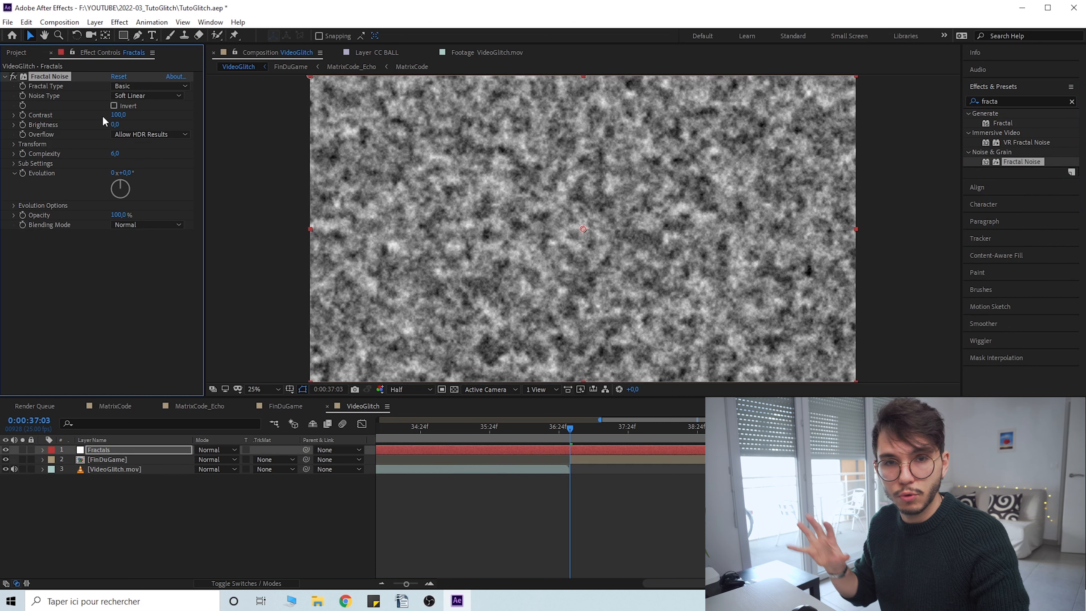
Set the Fractal Noise's noise type to Block and raise its contrast to 298.
left_click(124, 88)
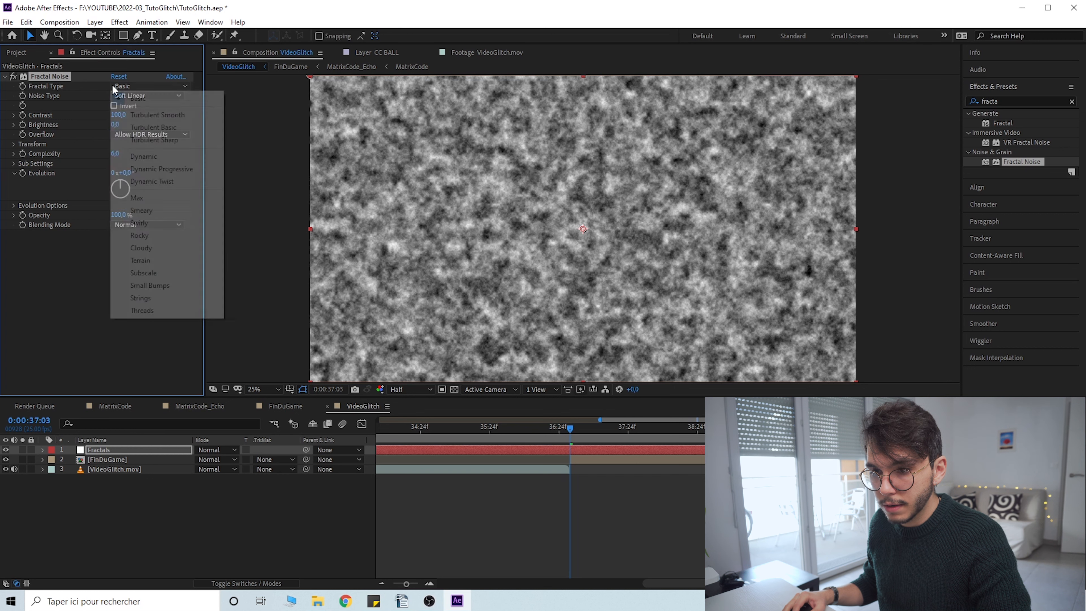
left_click(118, 97)
left_click(118, 95)
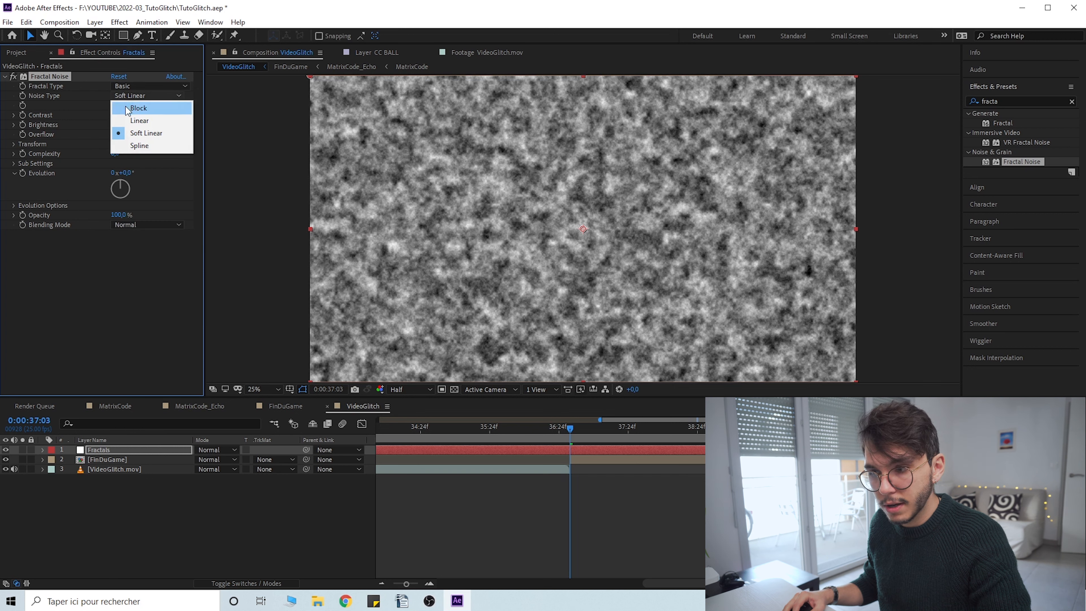
left_click(126, 107)
left_click_drag(118, 114, 230, 113)
Turn off uniform scaling in the Fractal Noise's transform settings, and set its scale width to 4000 and scale height to 750.
left_click(14, 144)
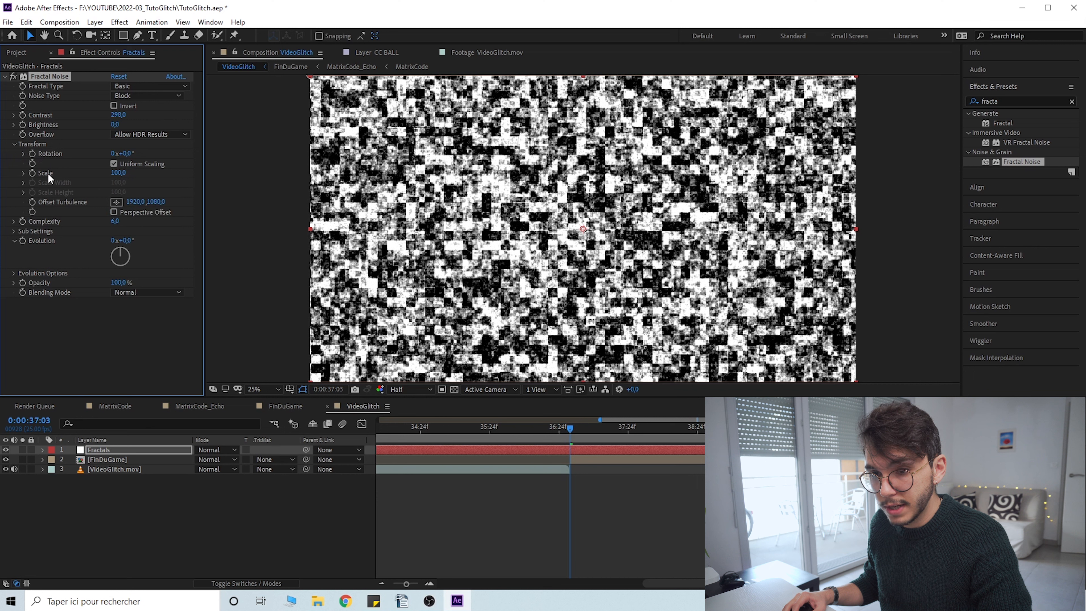
left_click(114, 164)
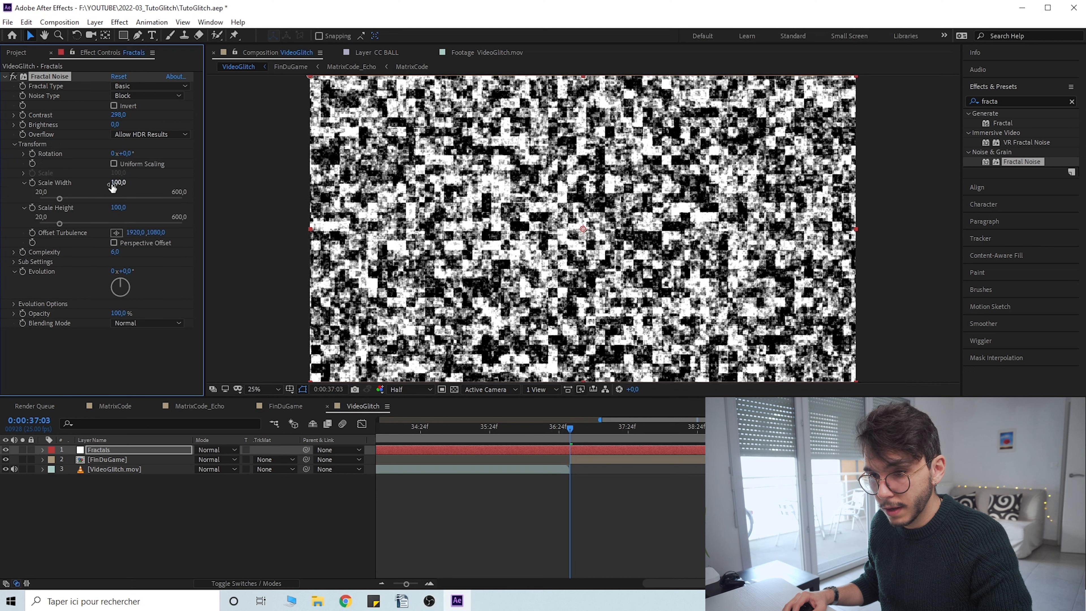
left_click_drag(55, 198, 206, 196)
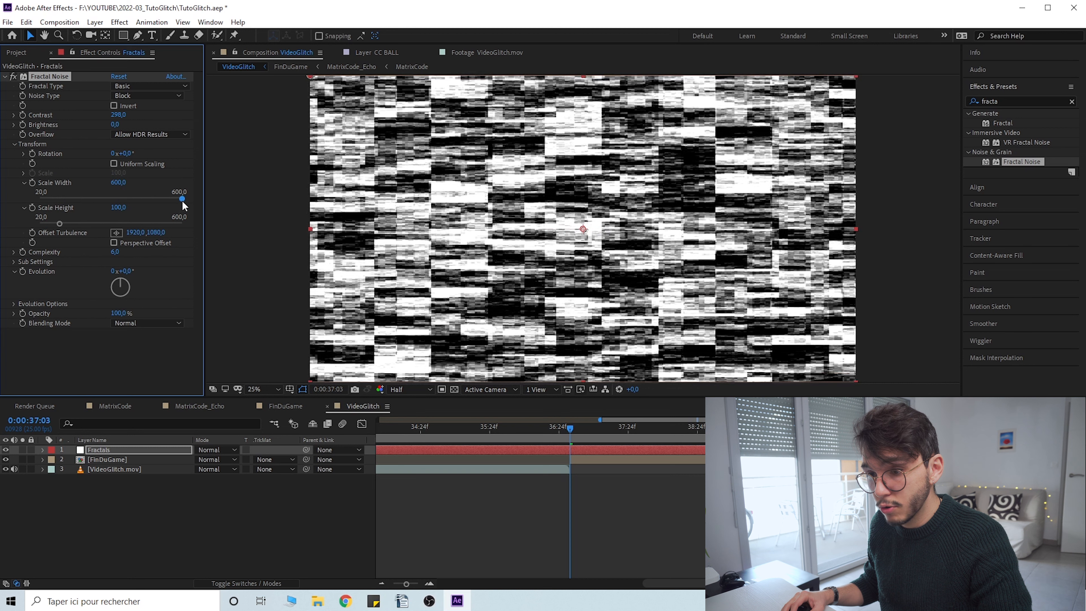
left_click(119, 183)
type("4")
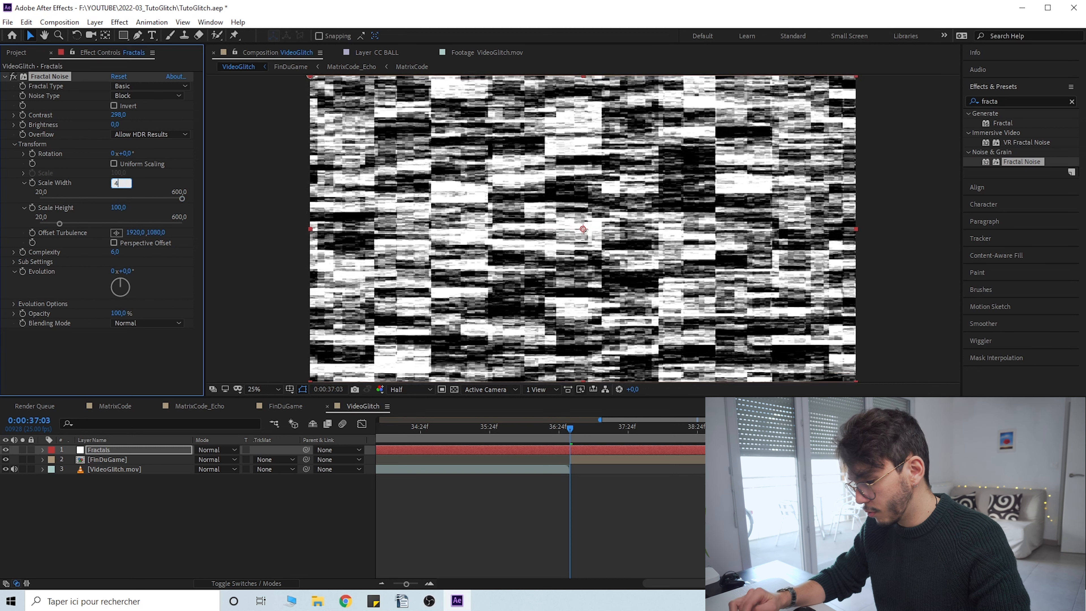
type("000")
key("Return")
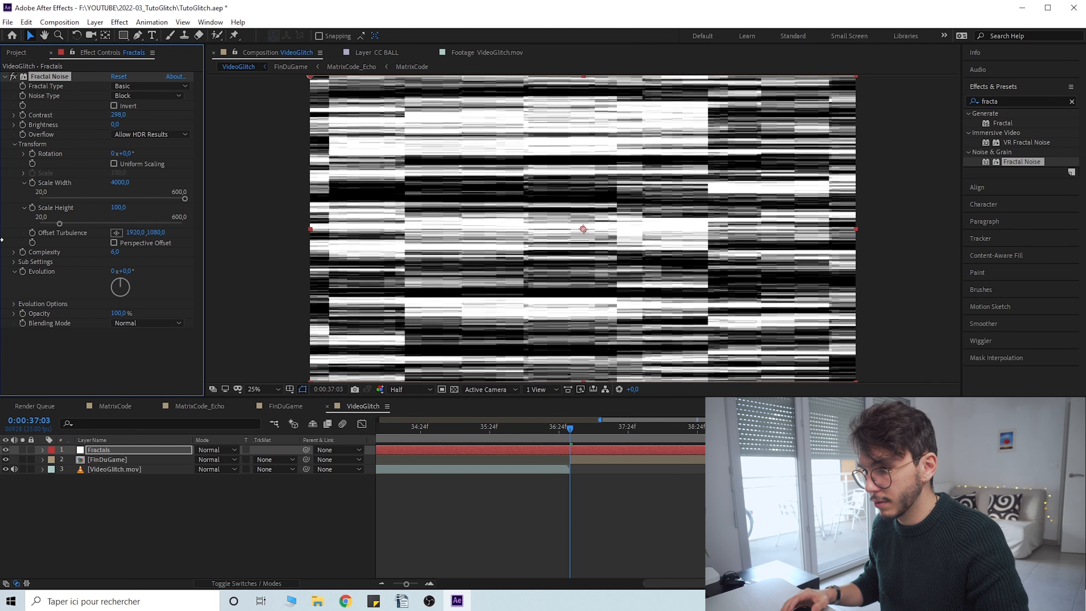
left_click(119, 208)
type("750")
key("Return")
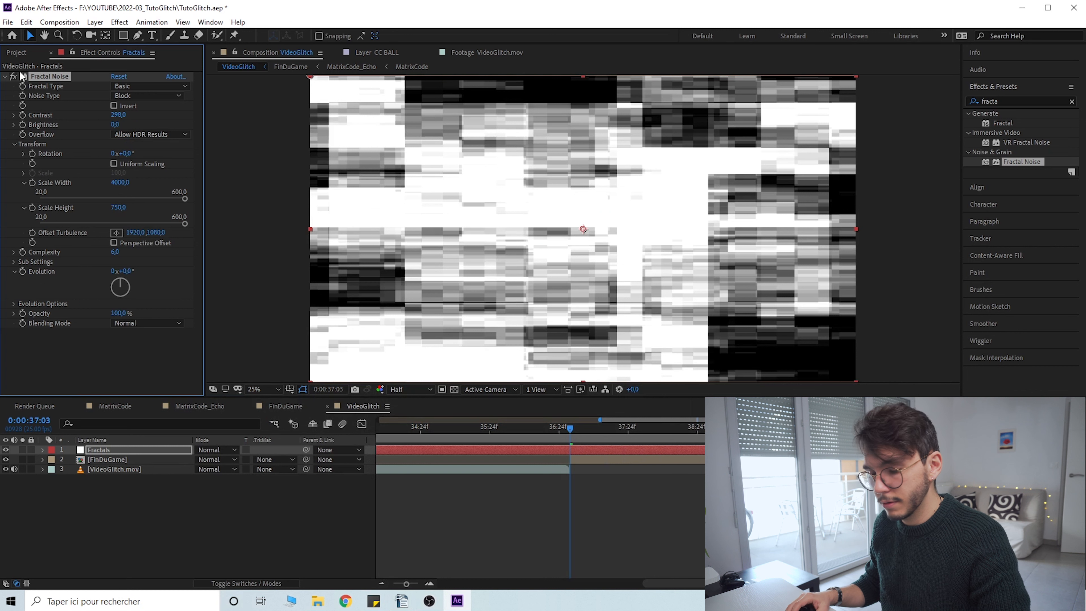
Set the Fractal Noise's contrast to 189 and brightness to -26, and try out a different evolution value and undo it.
left_click_drag(110, 114, 47, 122)
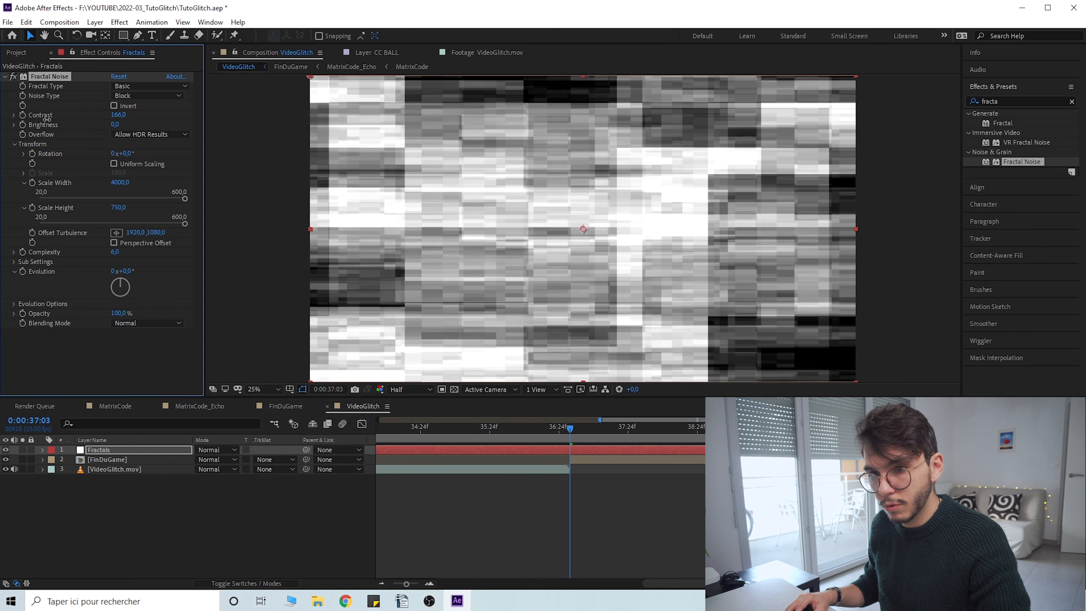
left_click_drag(114, 125, 86, 119)
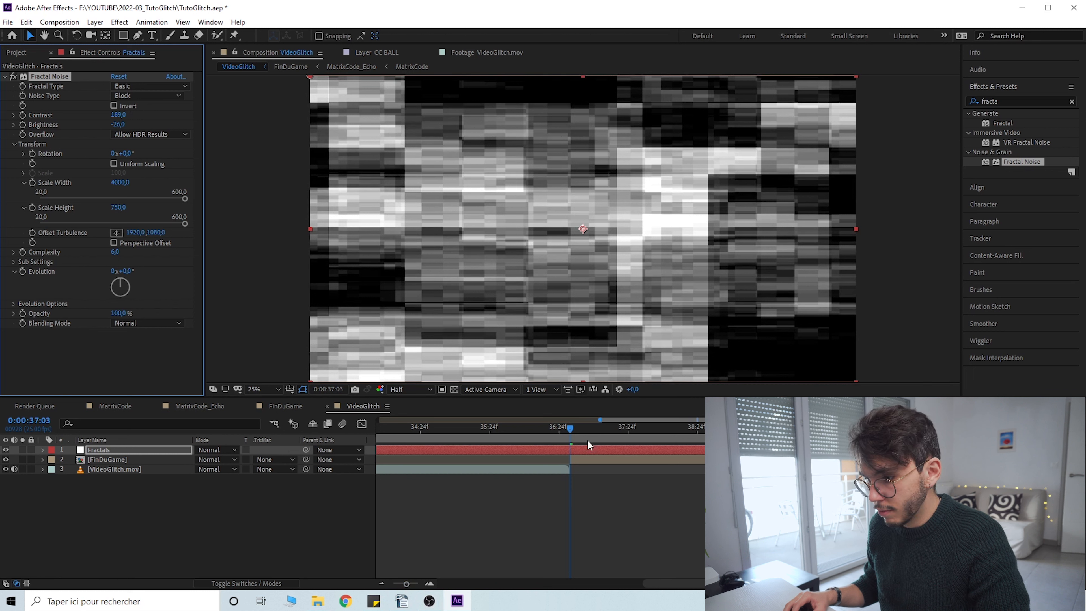
mouse_move(125, 274)
left_mouse_down()
mouse_move(124, 294)
mouse_move(122, 275)
mouse_move(138, 287)
mouse_move(123, 291)
mouse_move(125, 270)
left_mouse_up()
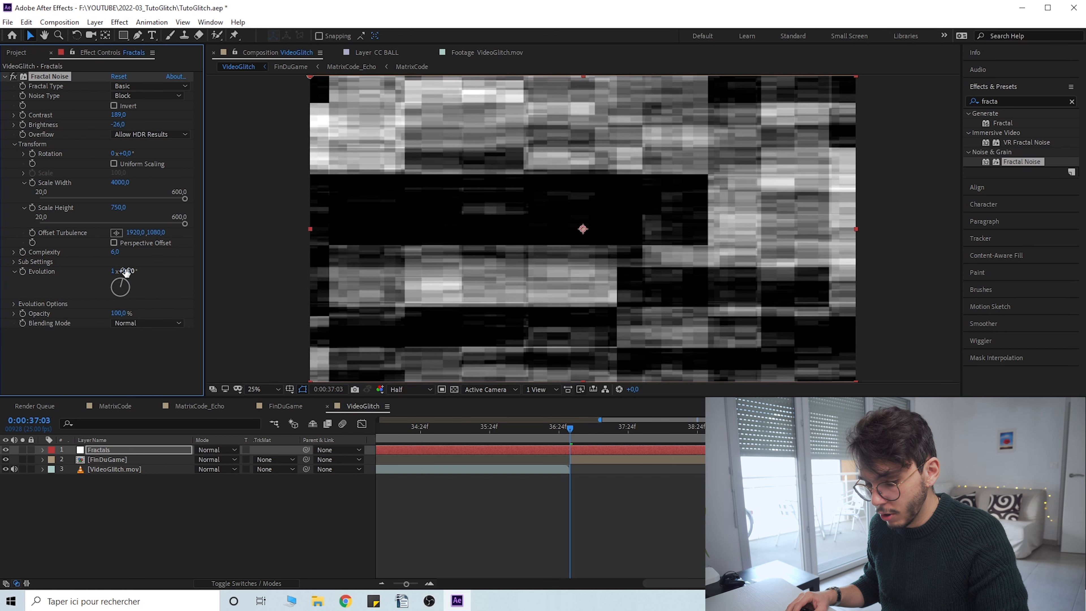
key("ctrl+z")
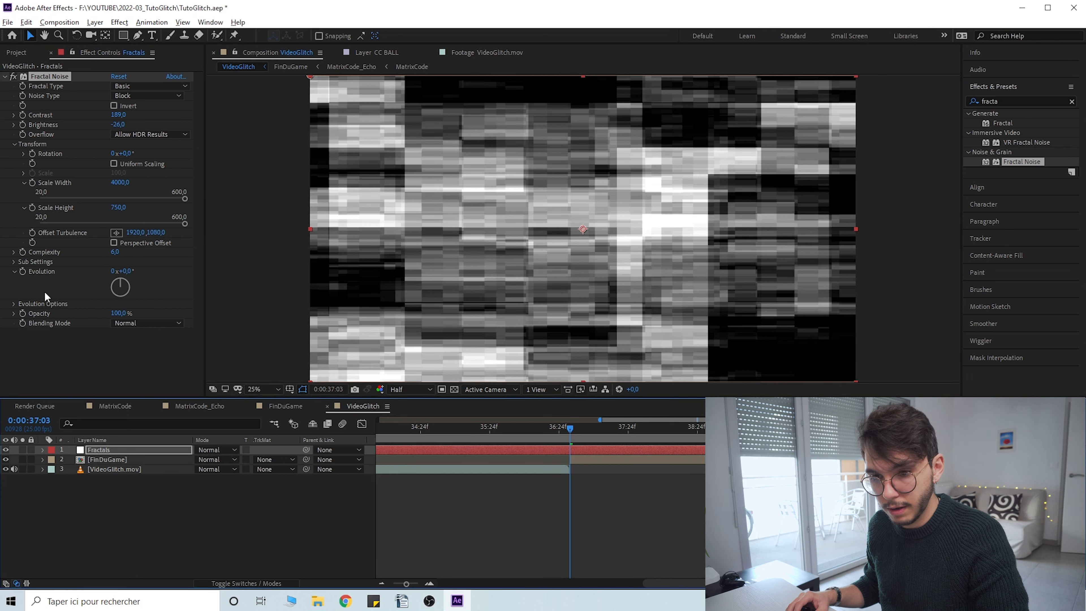
Add the expression time*1000 to the Fractal Noise's Evolution property.
left_click(24, 271, "alt")
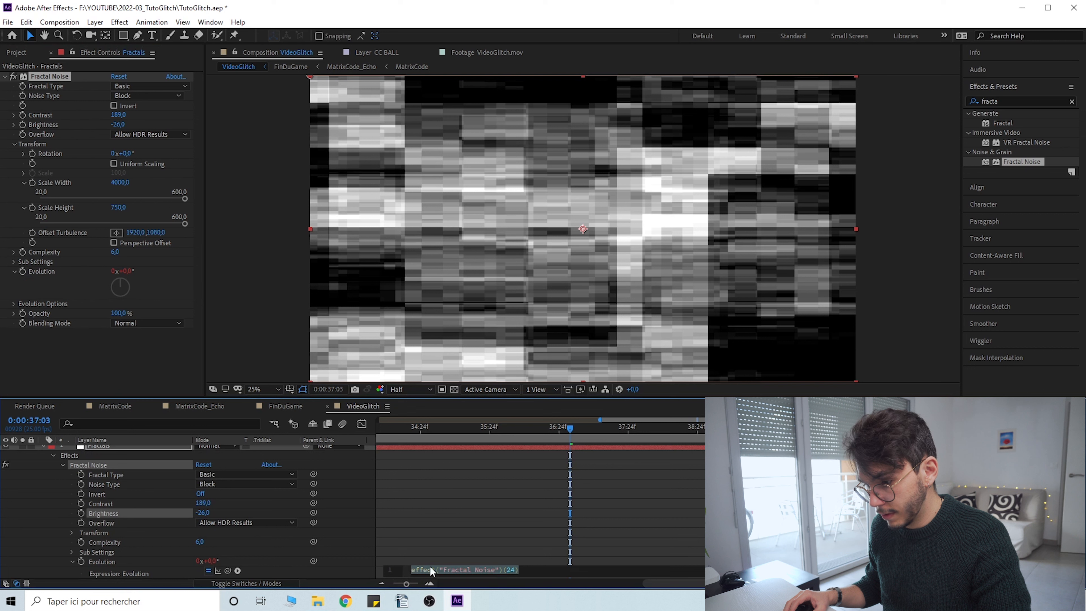
scroll(537, 515, "down", 2)
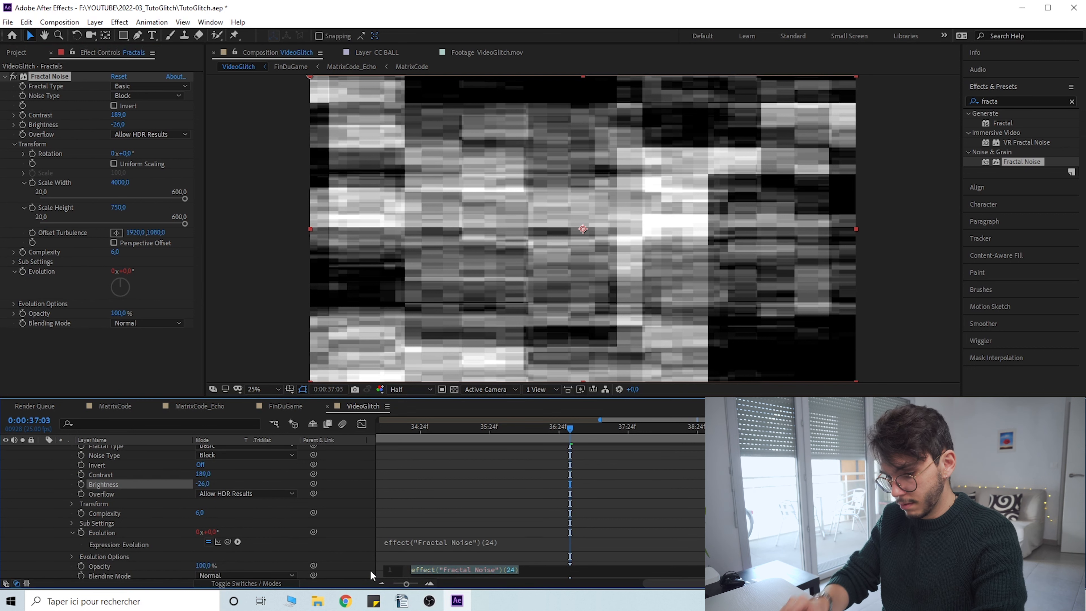
type("time")
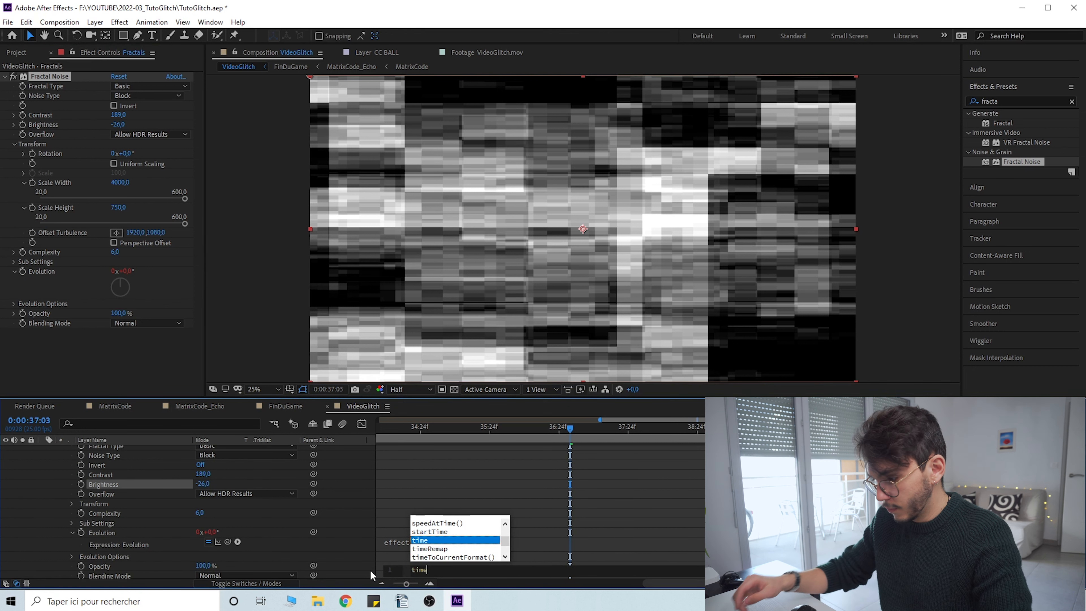
type("*")
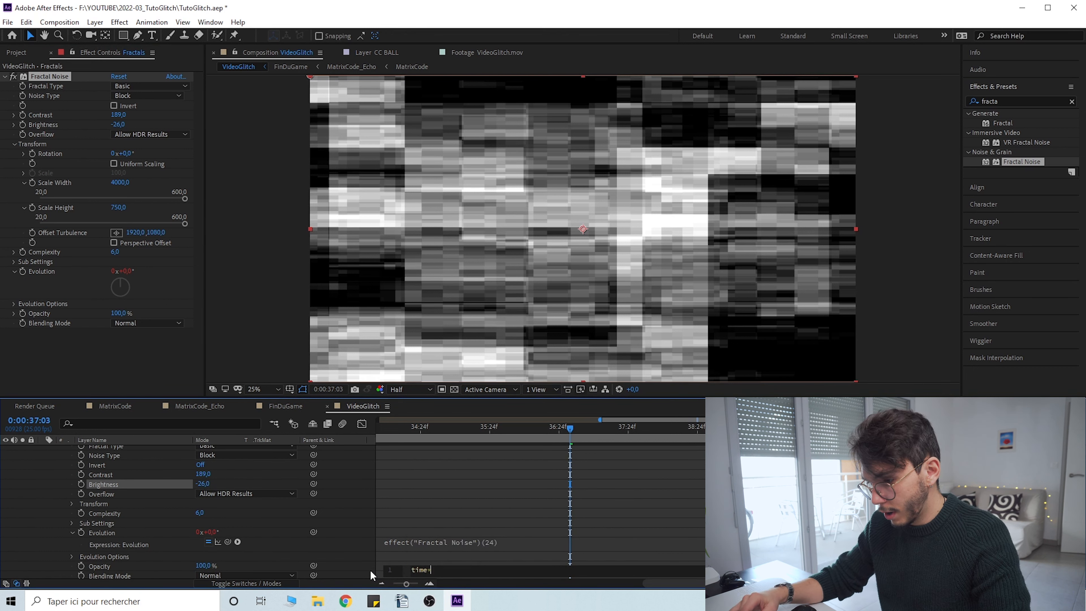
type("1000")
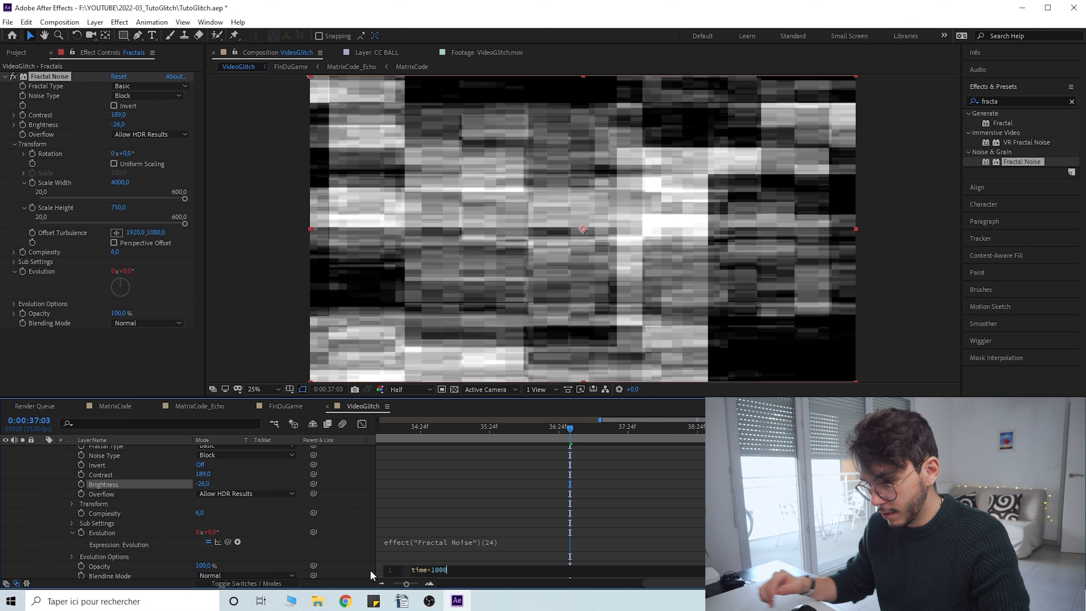
left_click(415, 472)
scroll(465, 470, "up", 1)
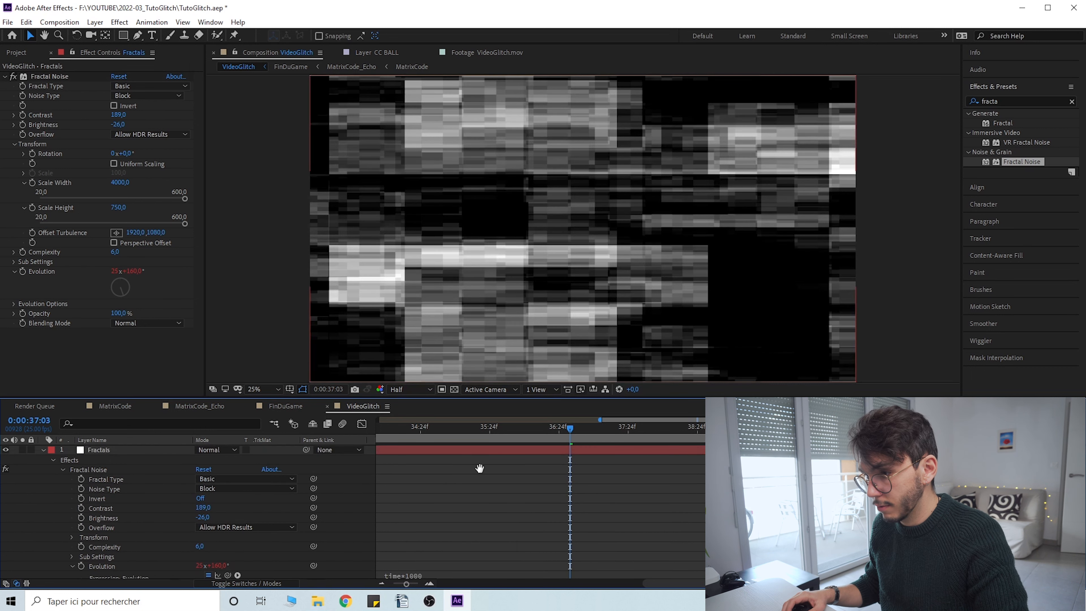
Preview the animated noise, changing the Evolution expression to time*1500.
key("space")
scroll(488, 497, "down", 3)
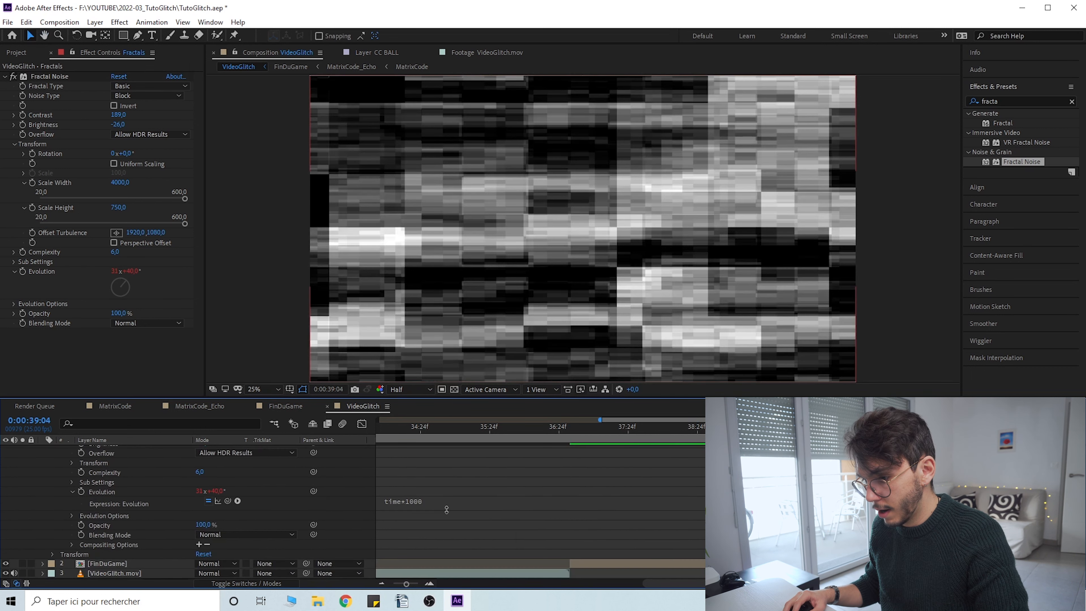
left_click(447, 510)
left_click_drag(435, 499, 447, 500)
type("500")
left_click(498, 462)
scroll(517, 478, "up", 3)
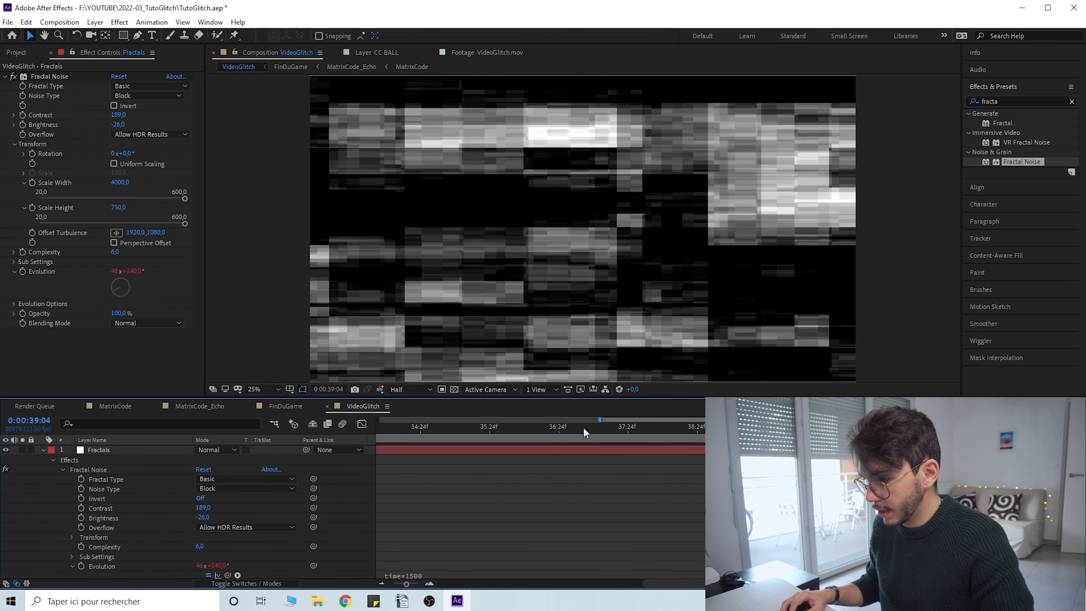
left_click(559, 428)
key("space")
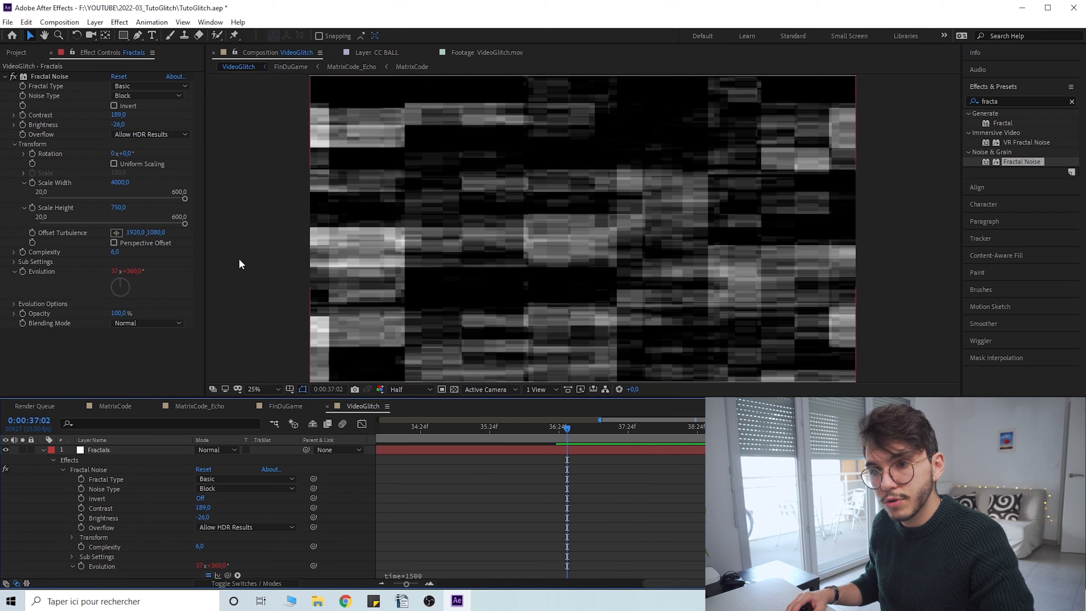
Duplicate the Fractal Noise effect on the Fractals layer and set the copy's blending mode to Screen.
left_click(49, 76)
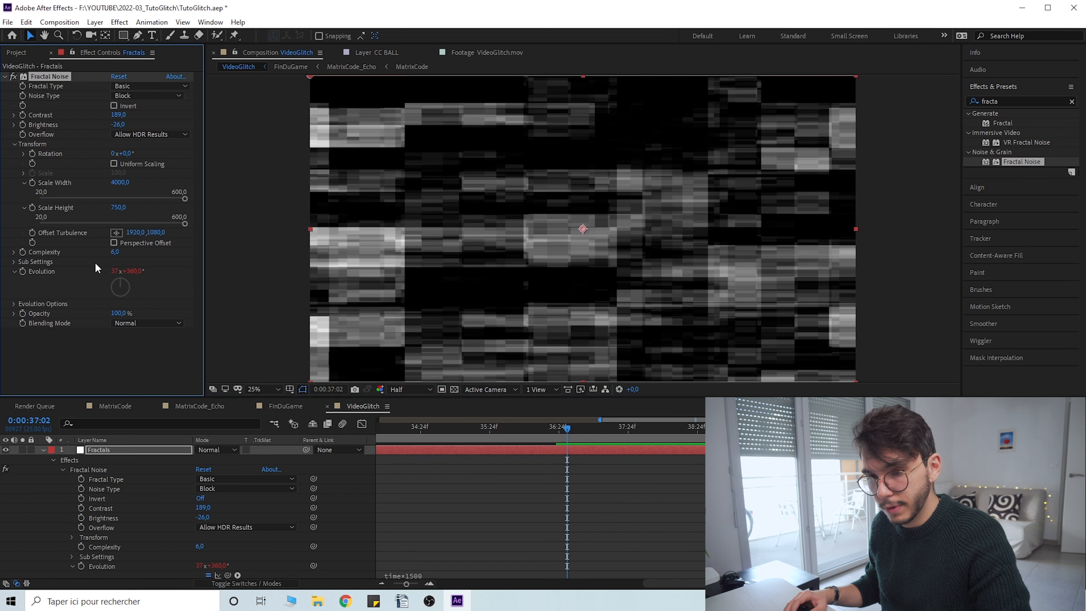
key("ctrl+d")
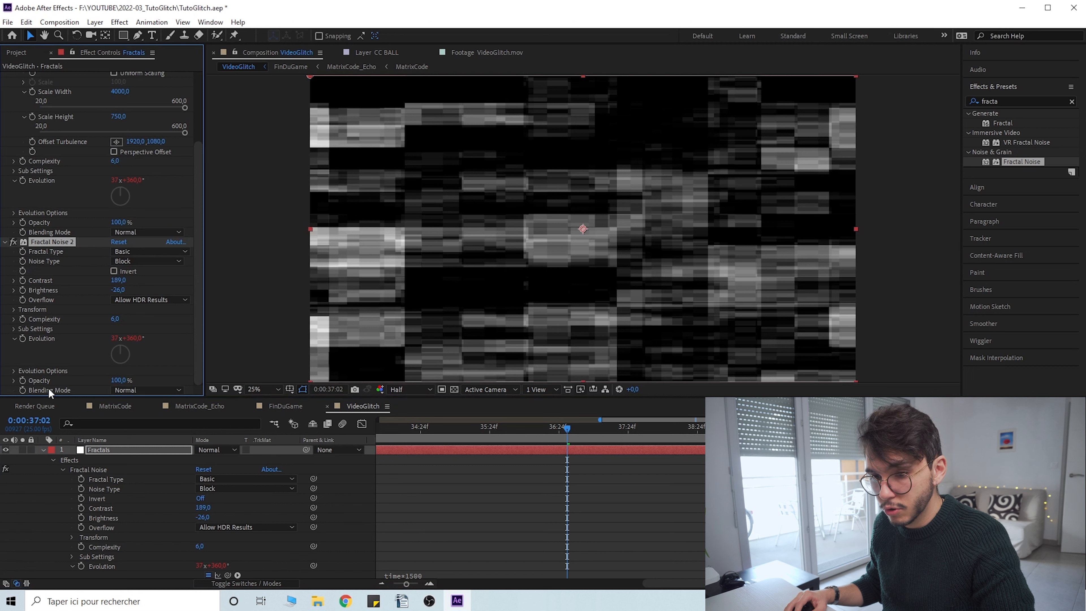
left_click(133, 390)
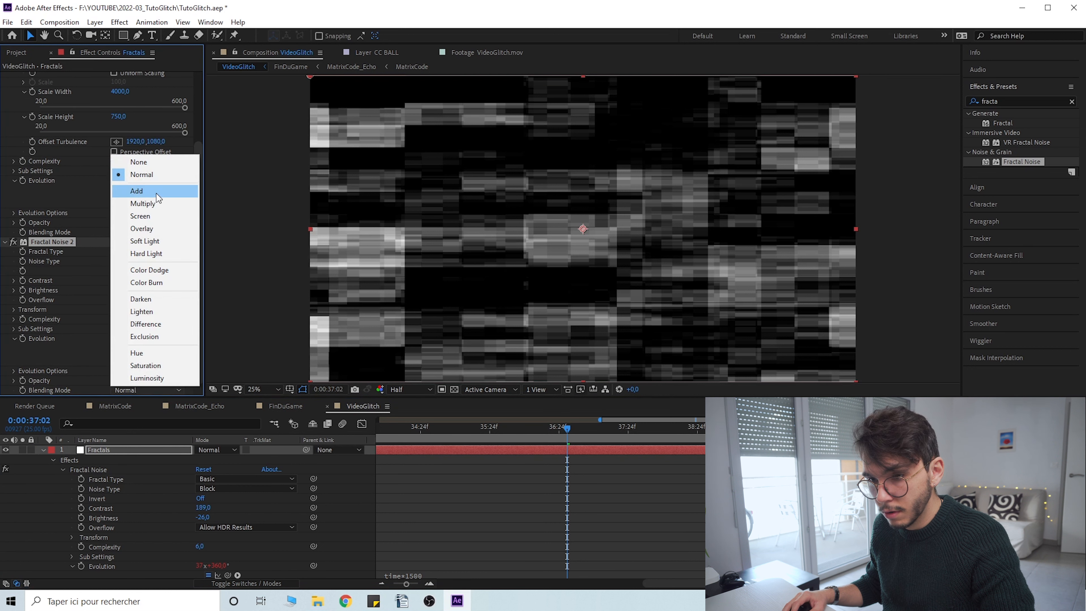
left_click(141, 216)
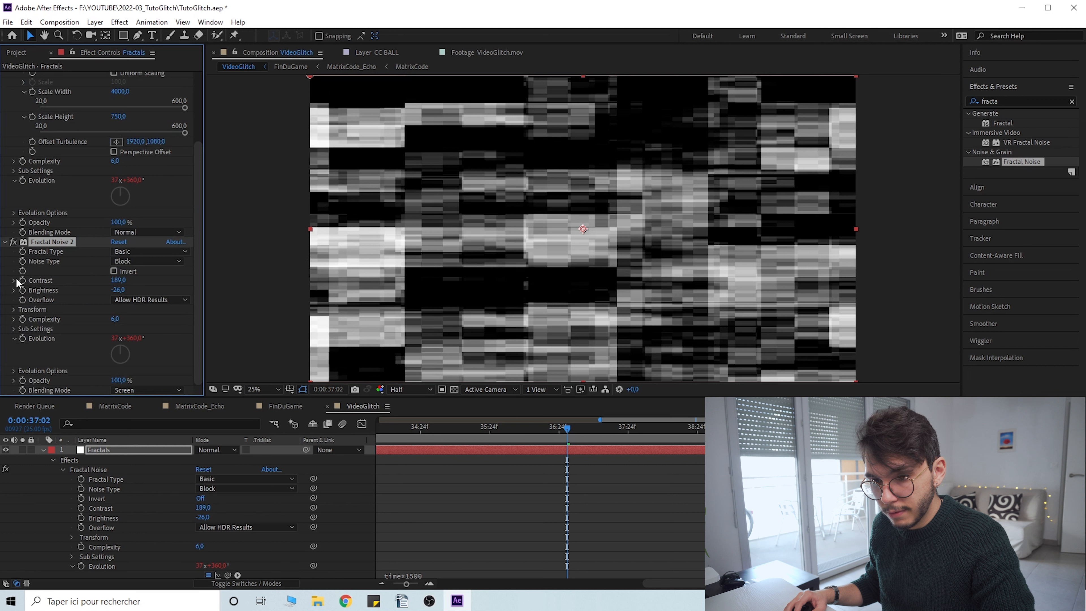
Give Fractal Noise 2 a scale width of 100 and height of 50, with contrast 257 and brightness -93.
left_click(14, 309)
scroll(77, 324, "down", 3)
left_click(123, 297)
type("100")
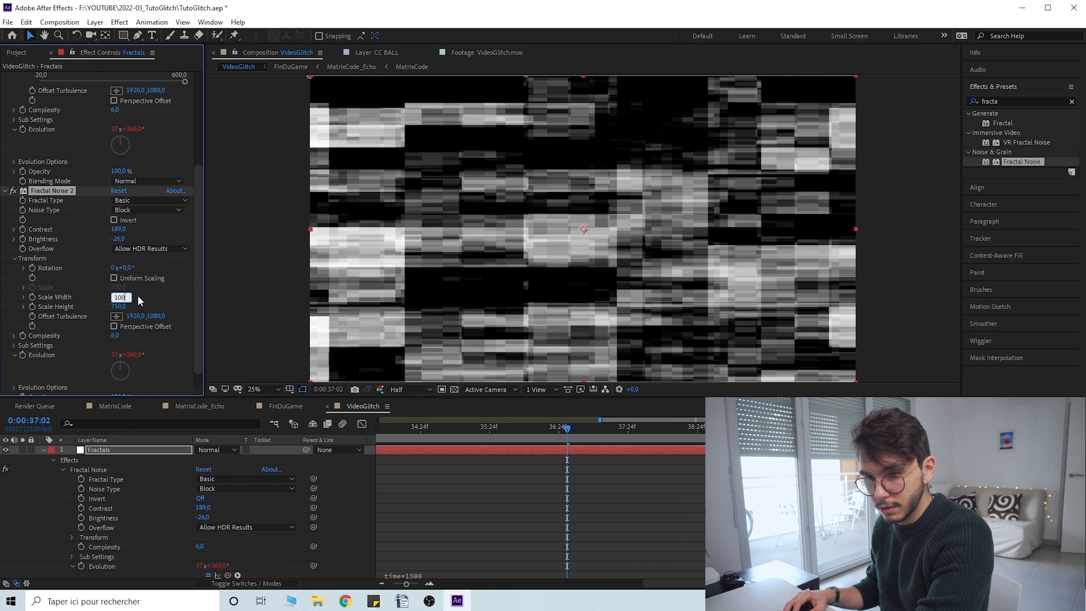
key("Return")
left_click(124, 321)
type("50")
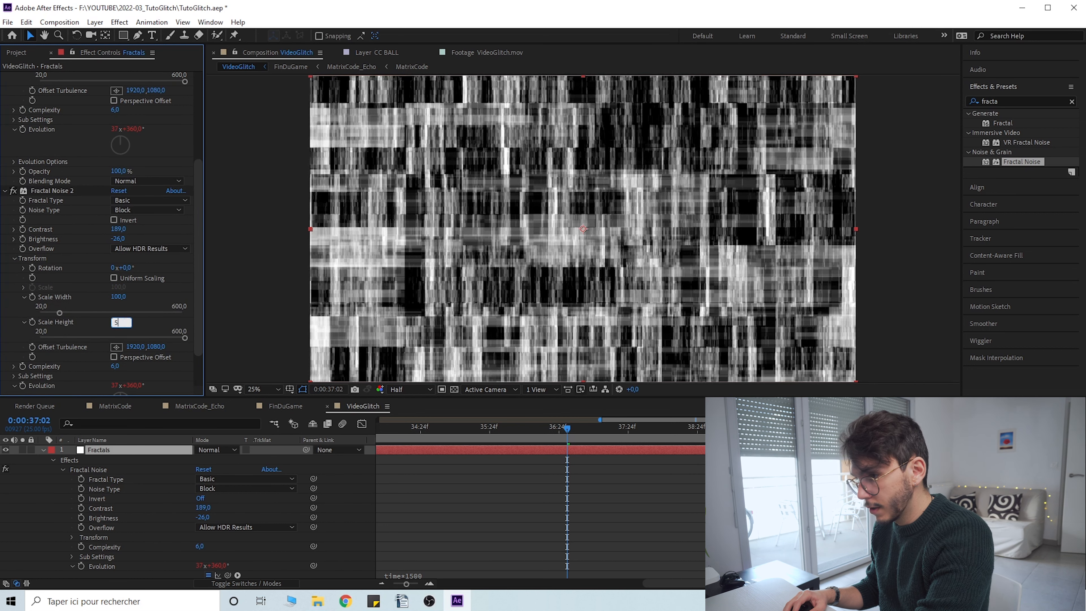
key("Return")
scroll(96, 205, "up", 2)
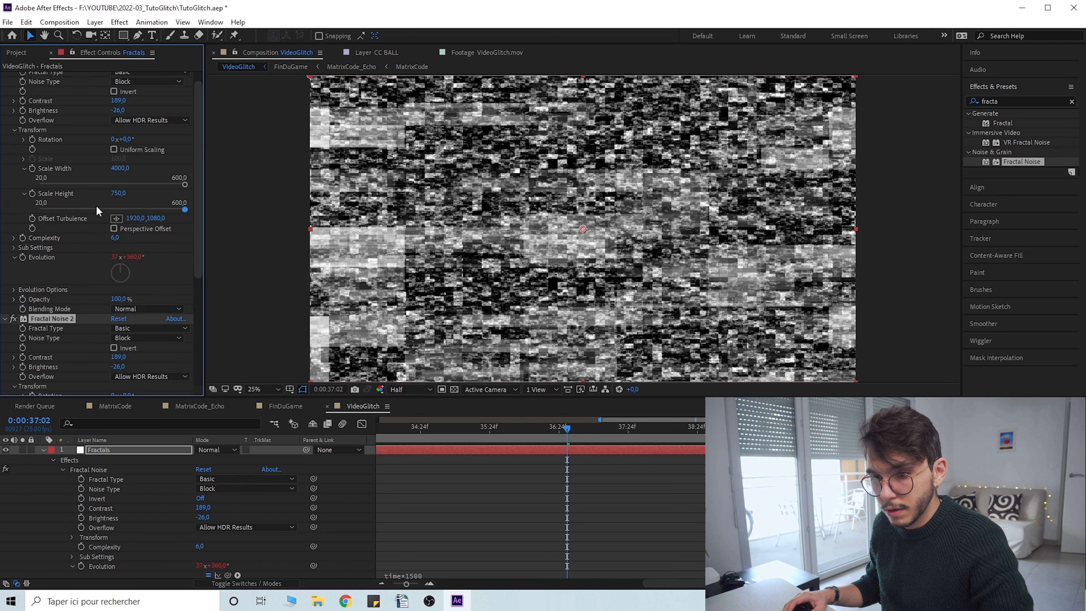
mouse_move(114, 287)
left_mouse_down()
mouse_move(97, 292)
mouse_move(156, 286)
mouse_move(100, 290)
left_mouse_up()
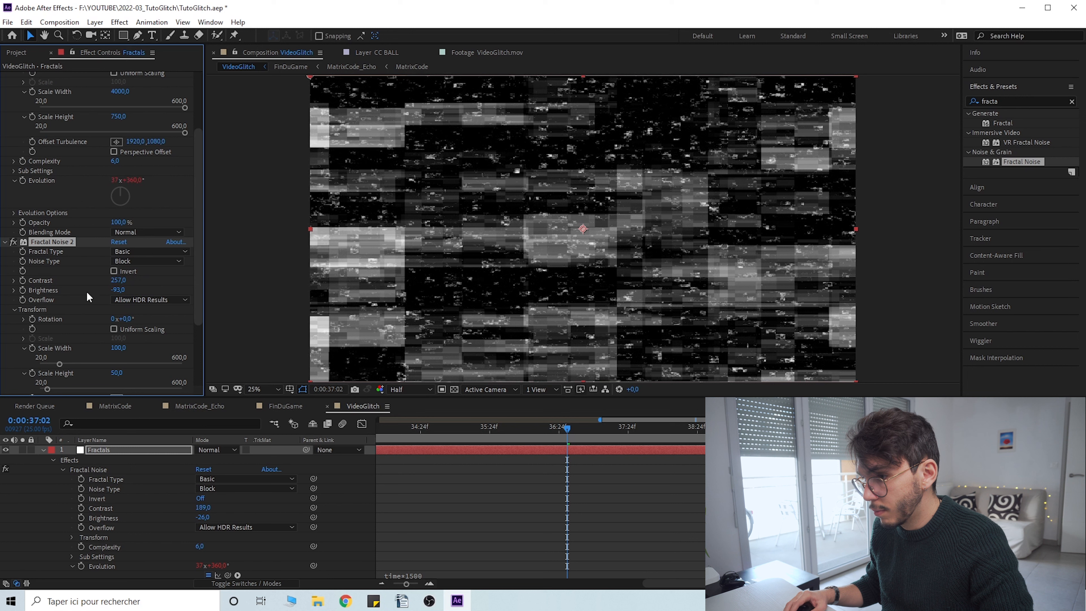
Enlarge the blocks of Fractal Noise 2 by setting its scale width to 200 and scale height to 100.
scroll(88, 296, "down", 3)
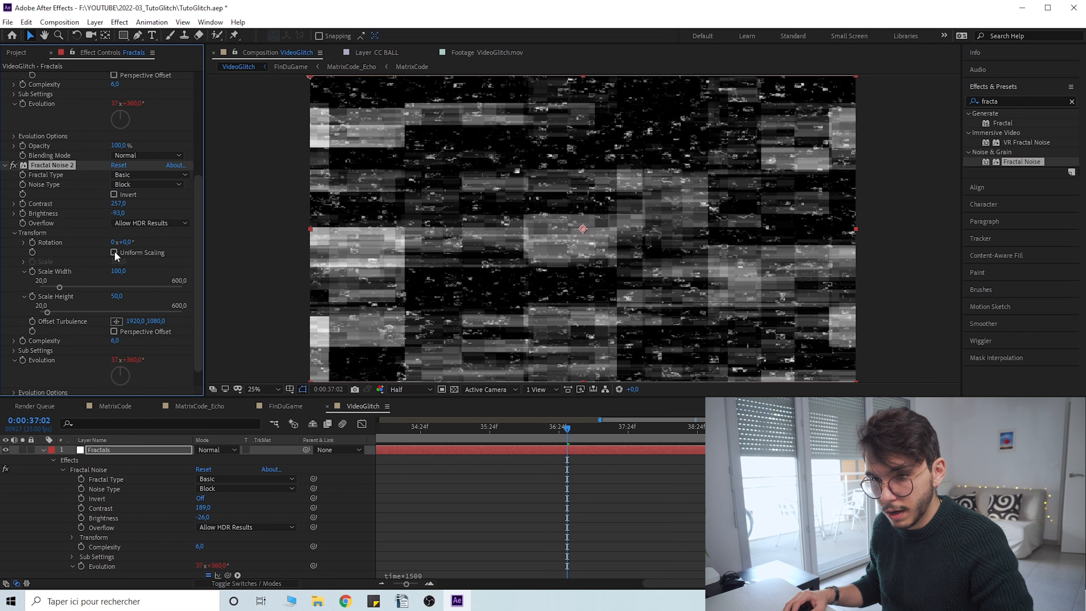
left_click(118, 270)
type("200")
key("Return")
left_click(117, 296)
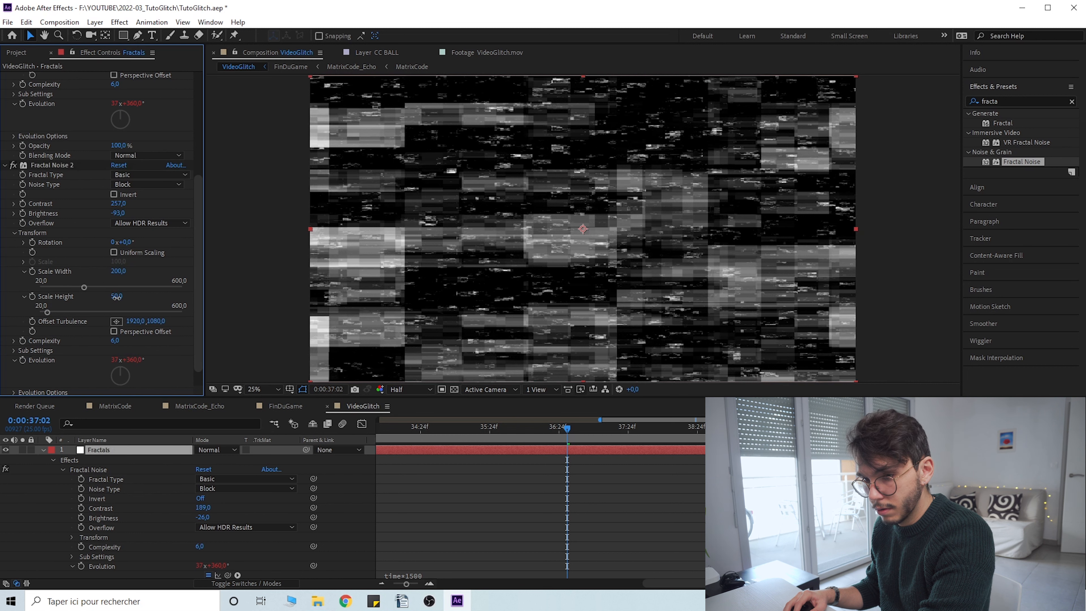
type("100")
key("Return")
left_click(541, 429)
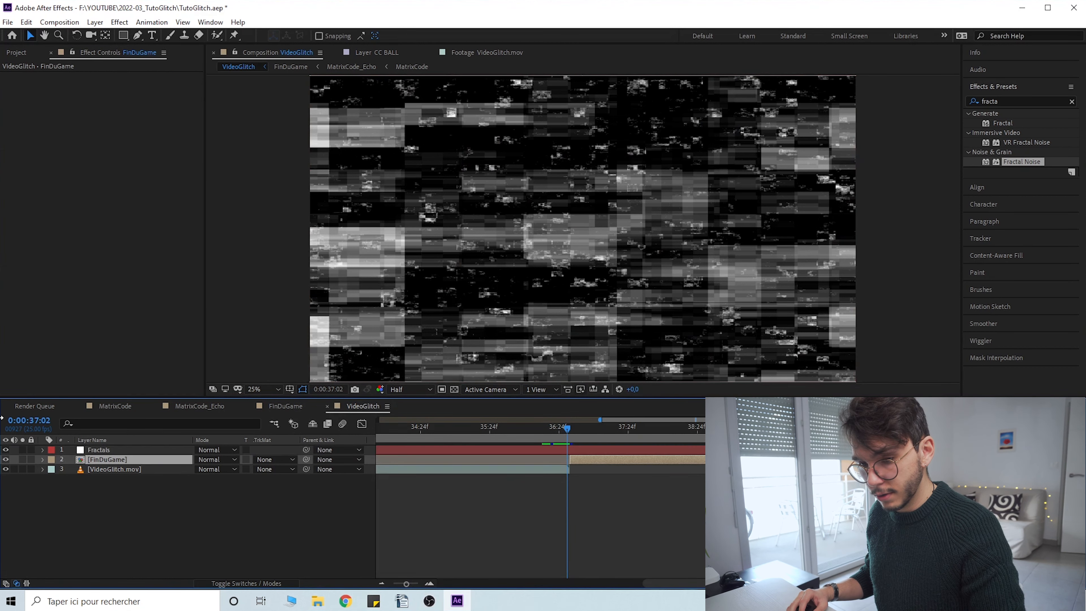
Hide the Fractals layer, and create an adjustment layer named Glitch directly above the FinDuGame layer.
left_click(5, 449)
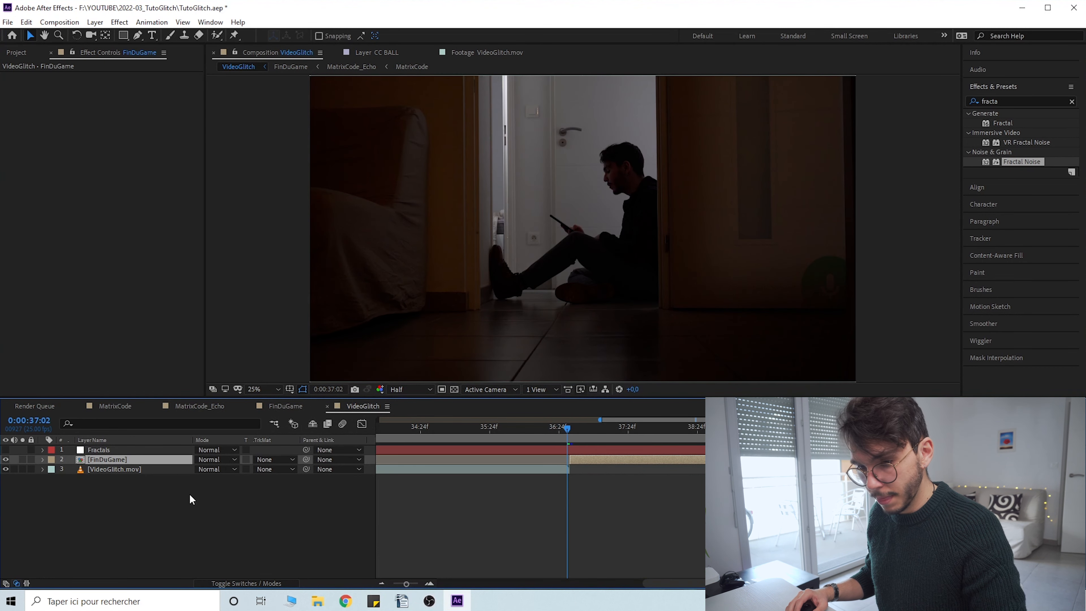
right_click(121, 513)
mouse_move(222, 386)
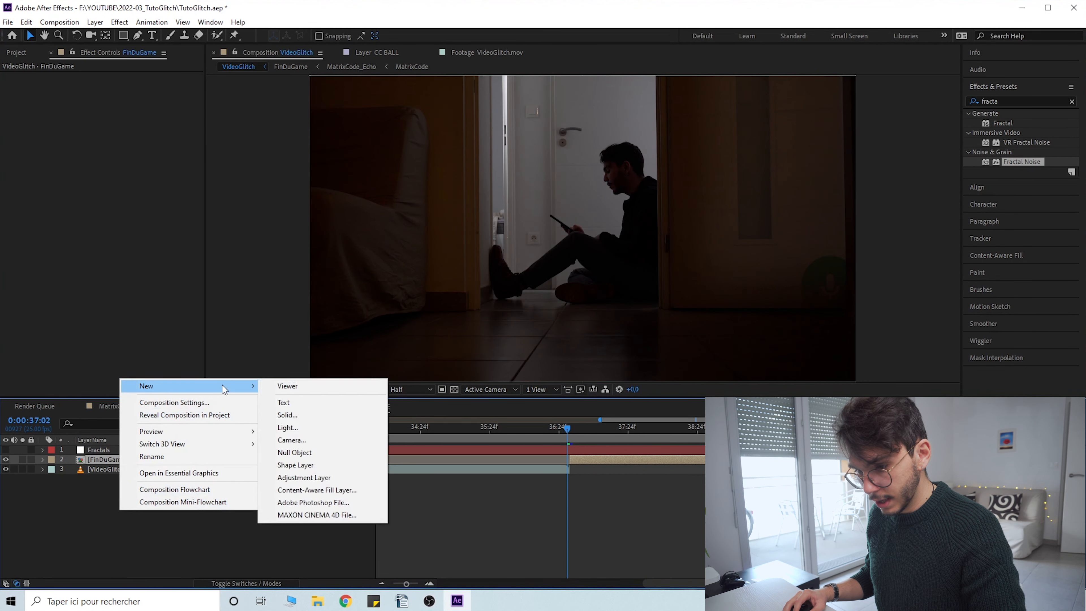
left_click(303, 477)
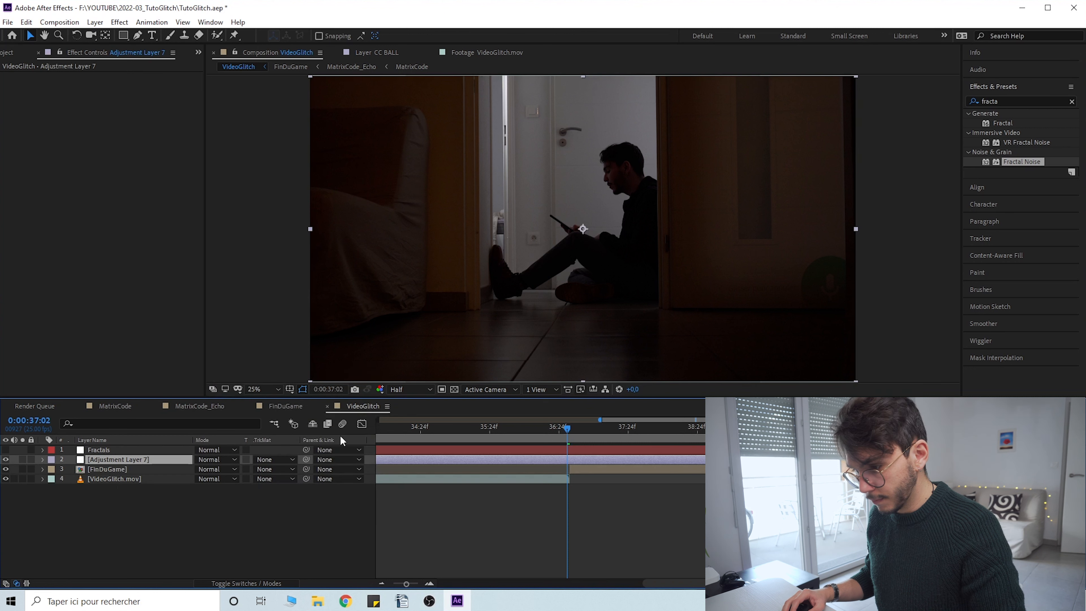
key("Return")
type("Glitch")
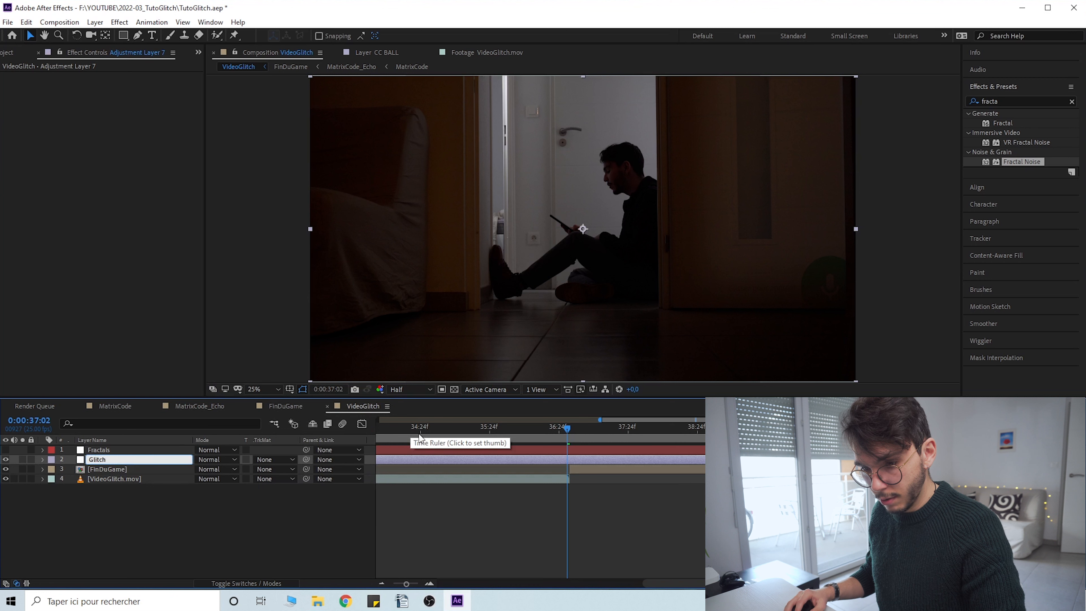
key("Return")
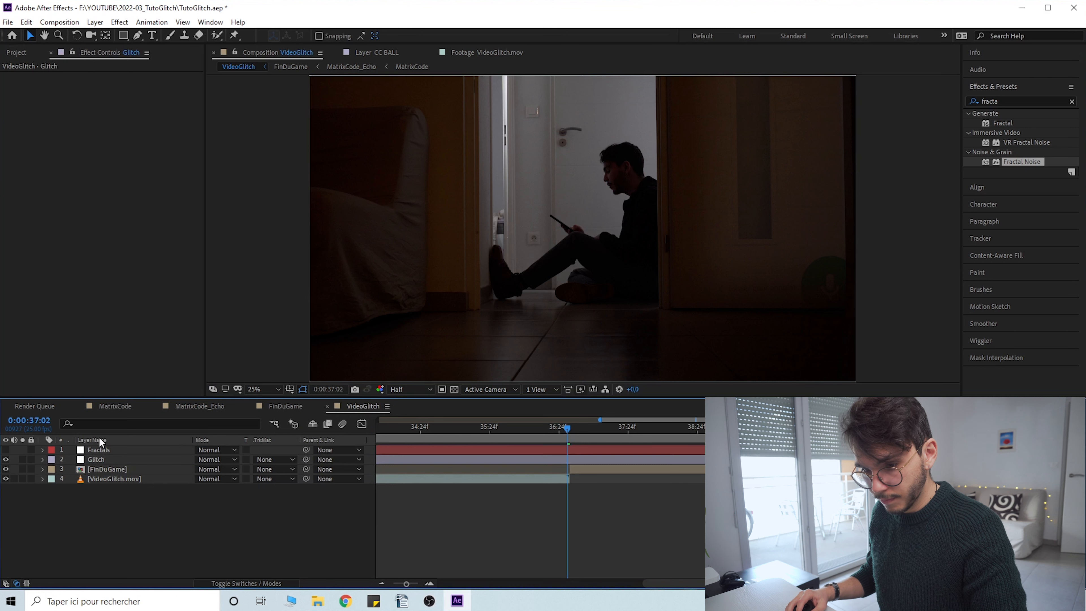
Find the Displacement Map effect and apply it to the Glitch adjustment layer.
left_click(970, 100)
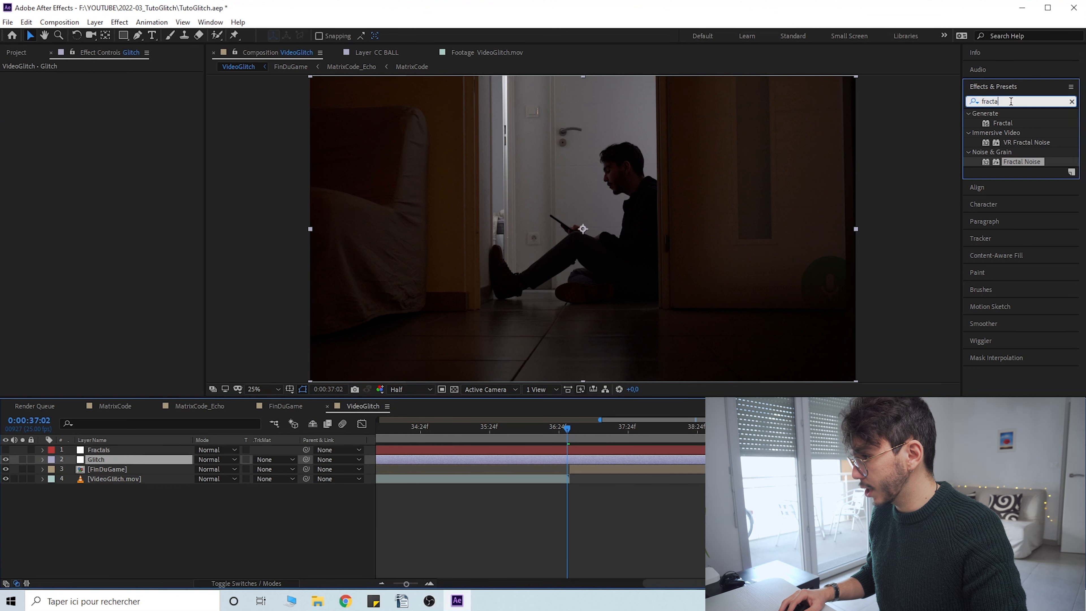
key("BackSpace")
type("displ")
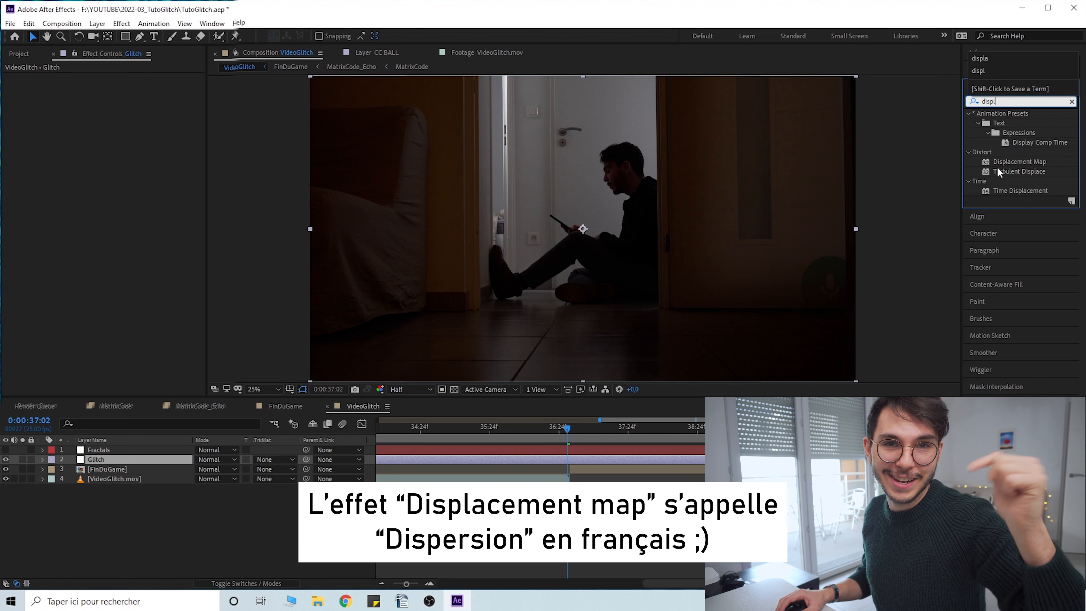
left_click(1015, 162)
left_click_drag(1018, 162, 98, 459)
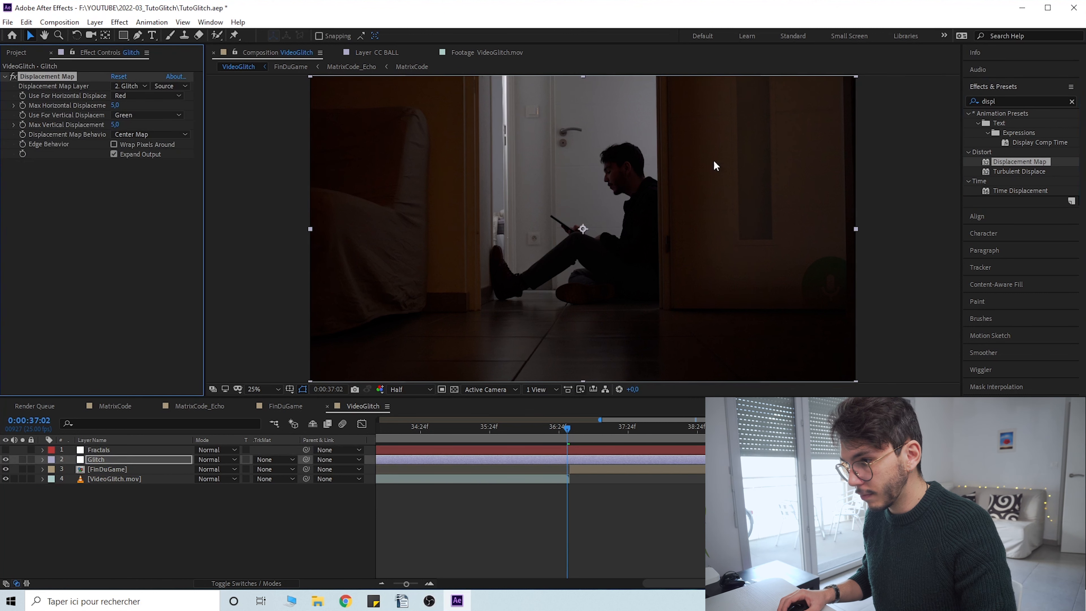
Set the Displacement Map on Glitch to use the Fractals layer as its map, read with Effects & Masks.
scroll(714, 161, "up", 2)
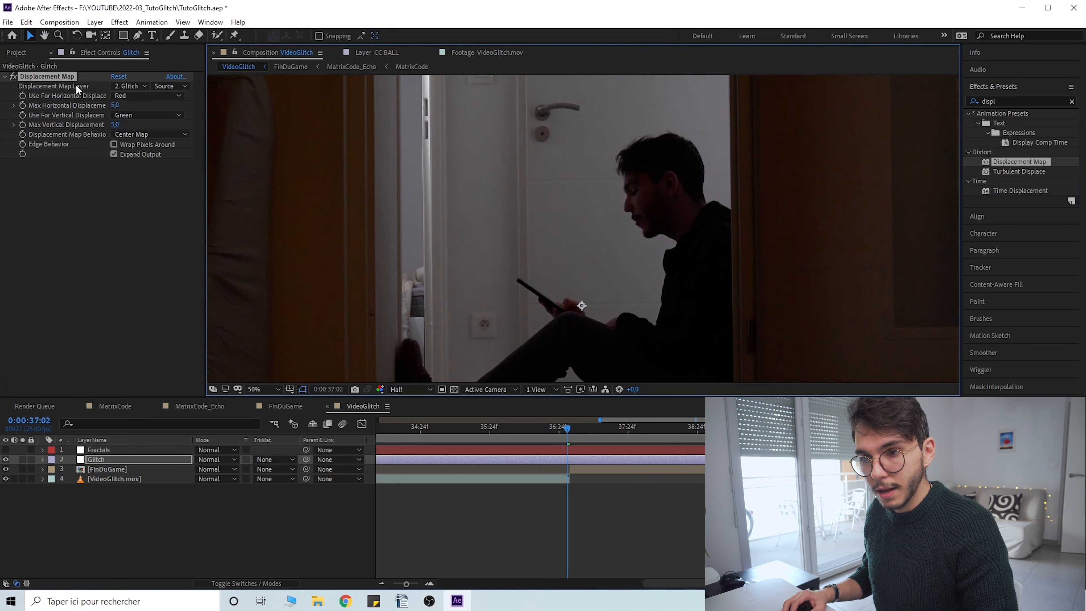
left_click(117, 87)
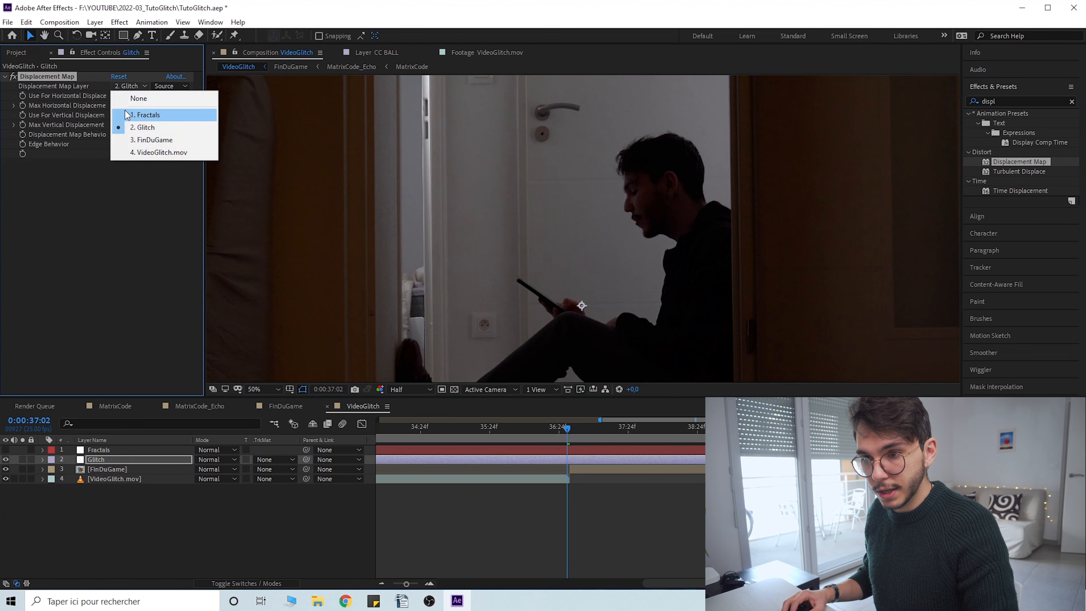
left_click(132, 115)
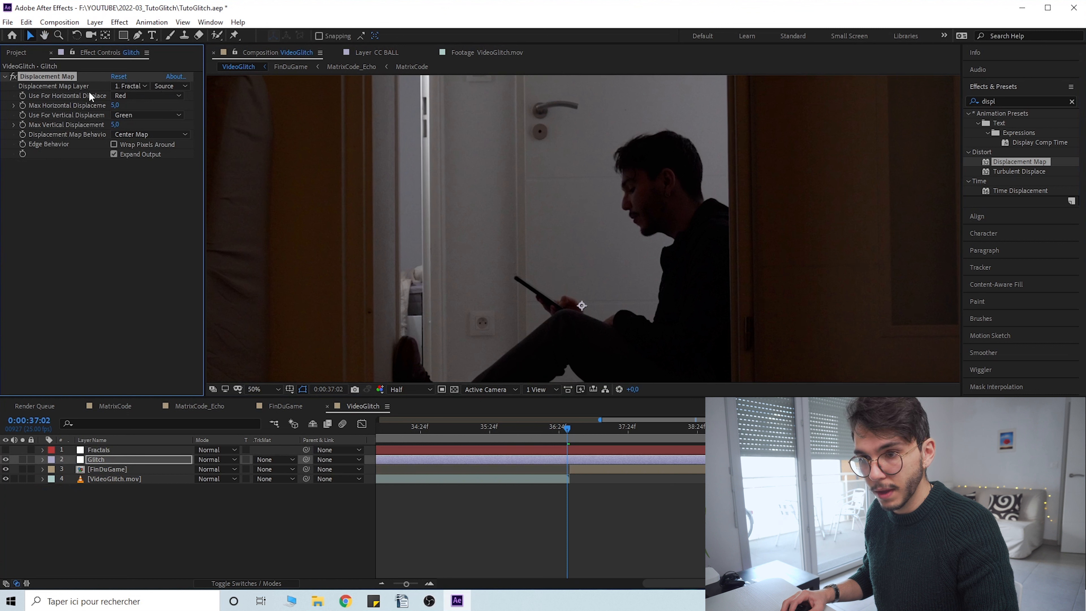
left_click(173, 85)
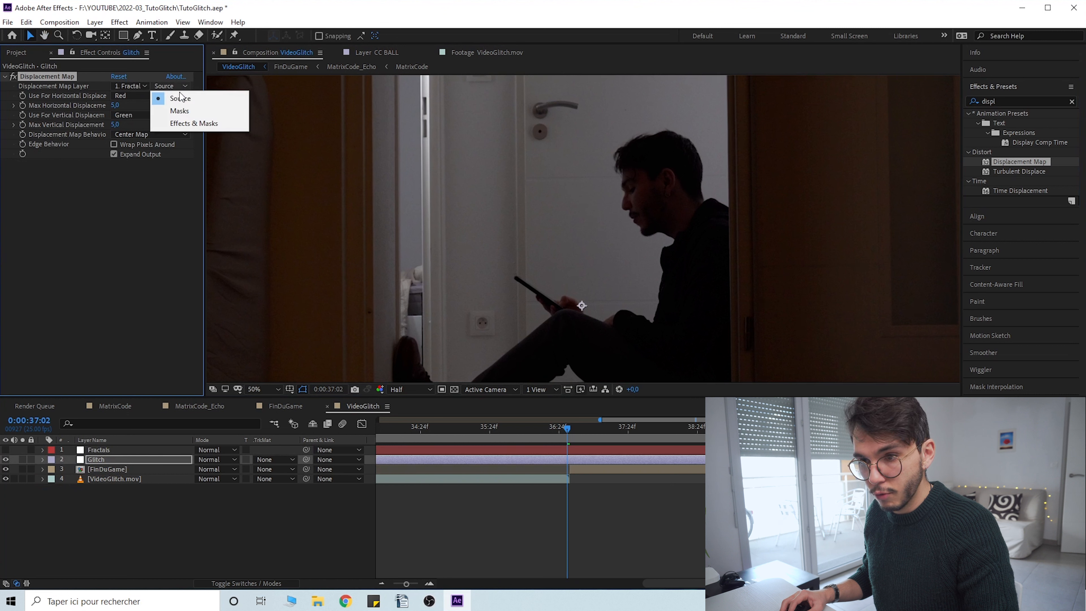
left_click(188, 123)
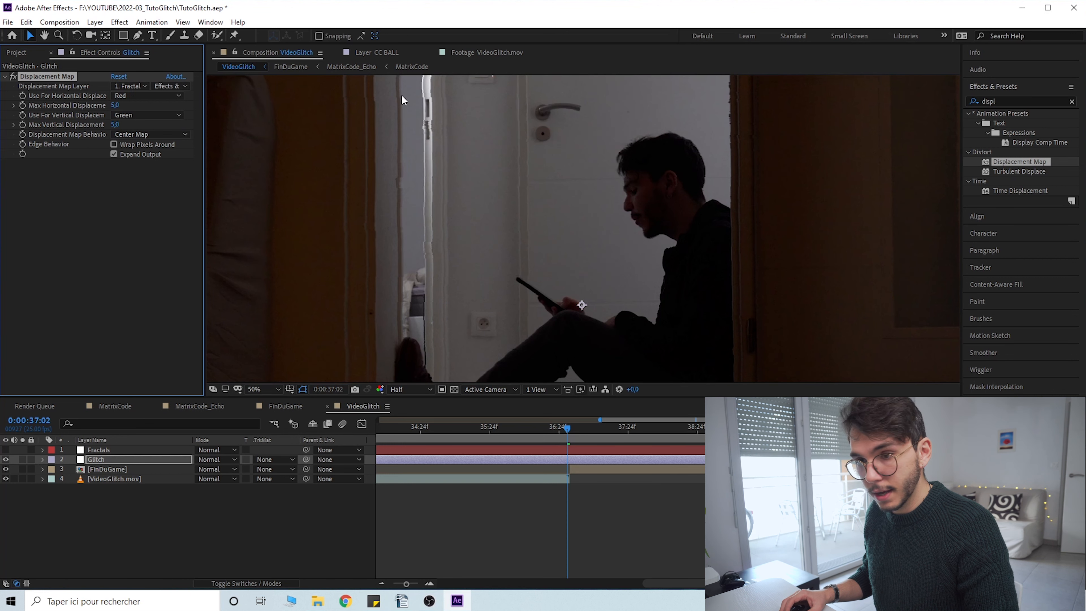
Set the maximum horizontal displacement to 54 and the vertical to 45, and turn on Wrap Pixels Around.
left_click_drag(115, 106, 139, 111)
scroll(667, 229, "down", 2)
left_click_drag(664, 226, 663, 182)
left_click(130, 145)
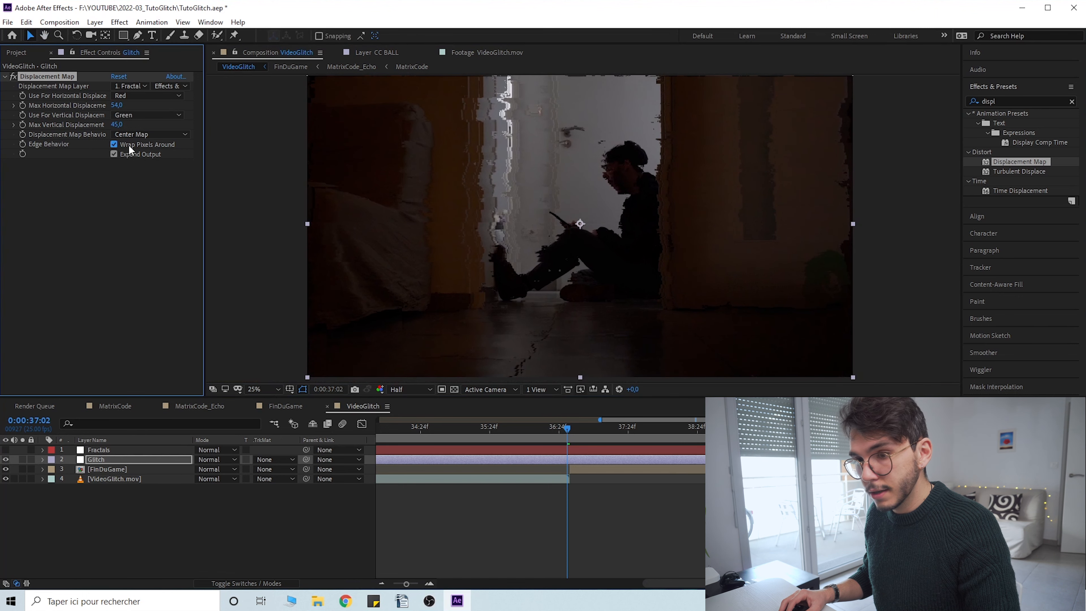
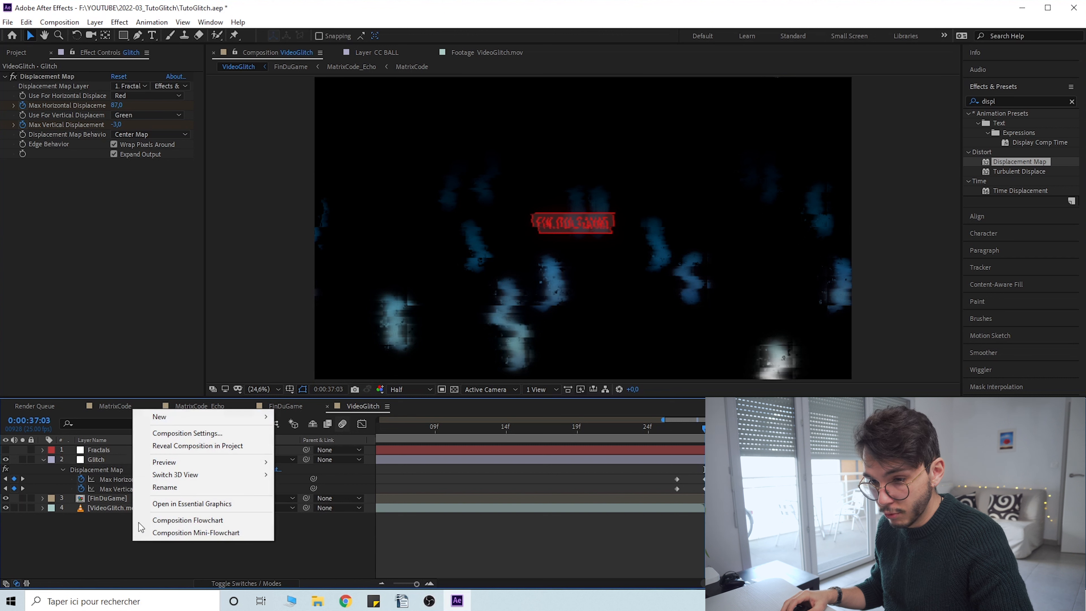
Create an adjustment layer named TV between the Fractals and Glitch layers.
mouse_move(186, 414)
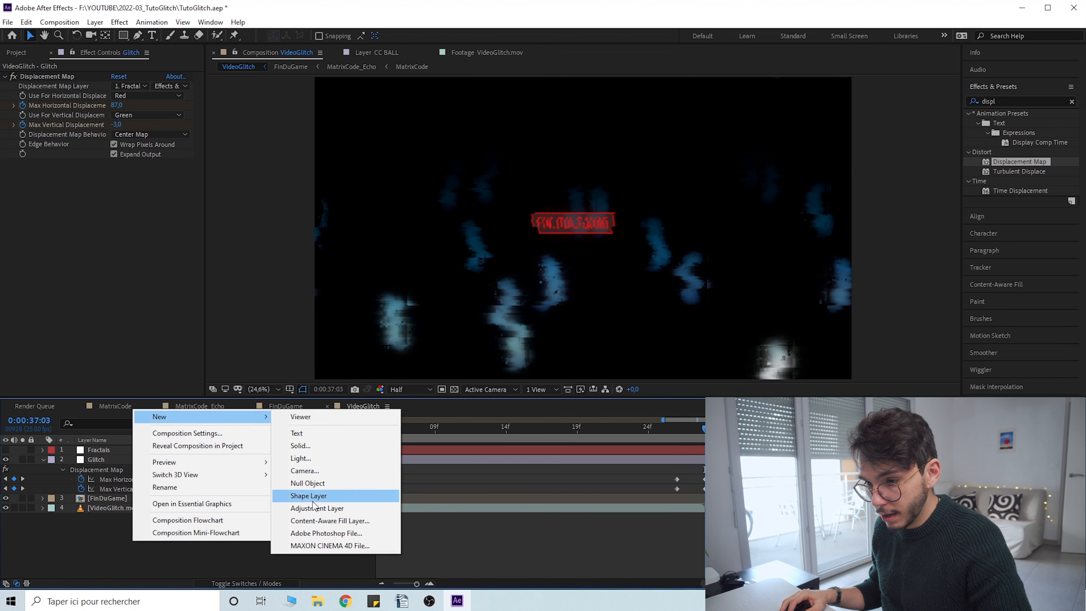
left_click(323, 508)
left_click_drag(99, 454, 103, 462)
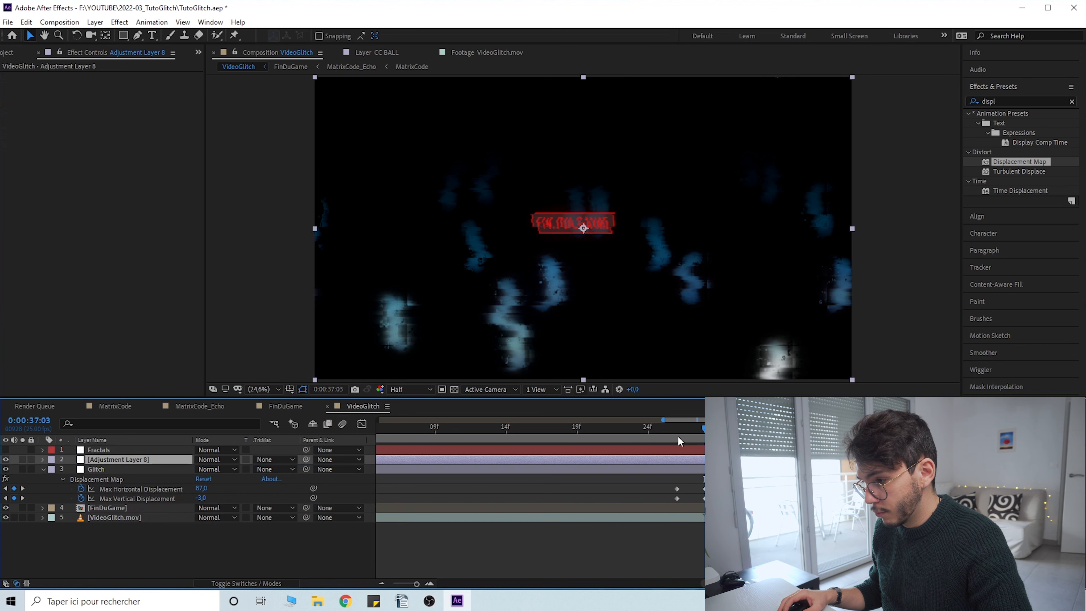
key("Return")
type("TV")
key("Return")
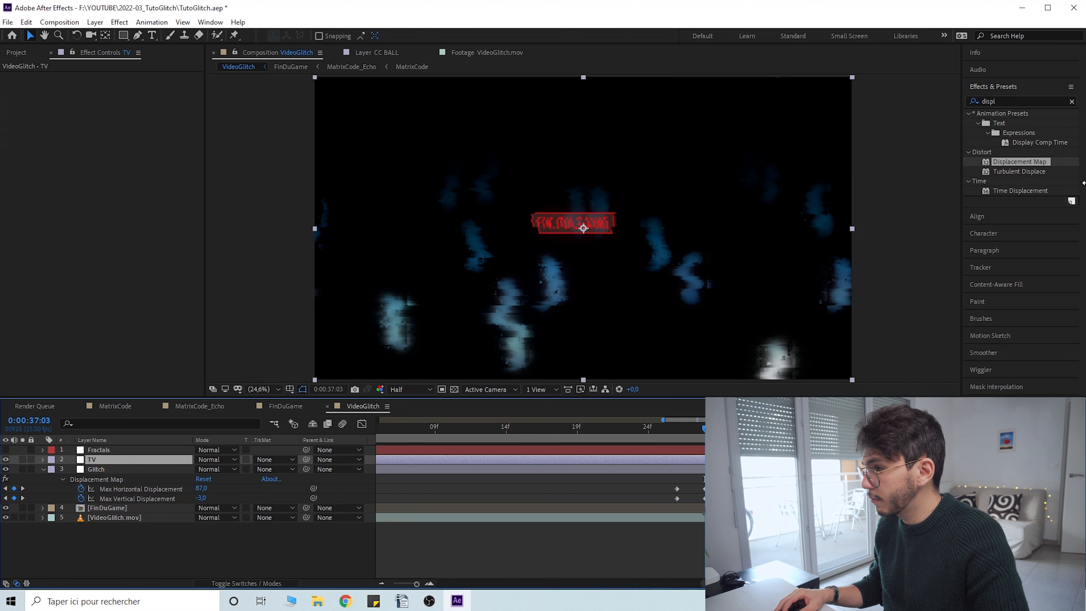
Find the Bad TV 2 - old preset and apply it to the TV adjustment layer.
left_click(965, 89)
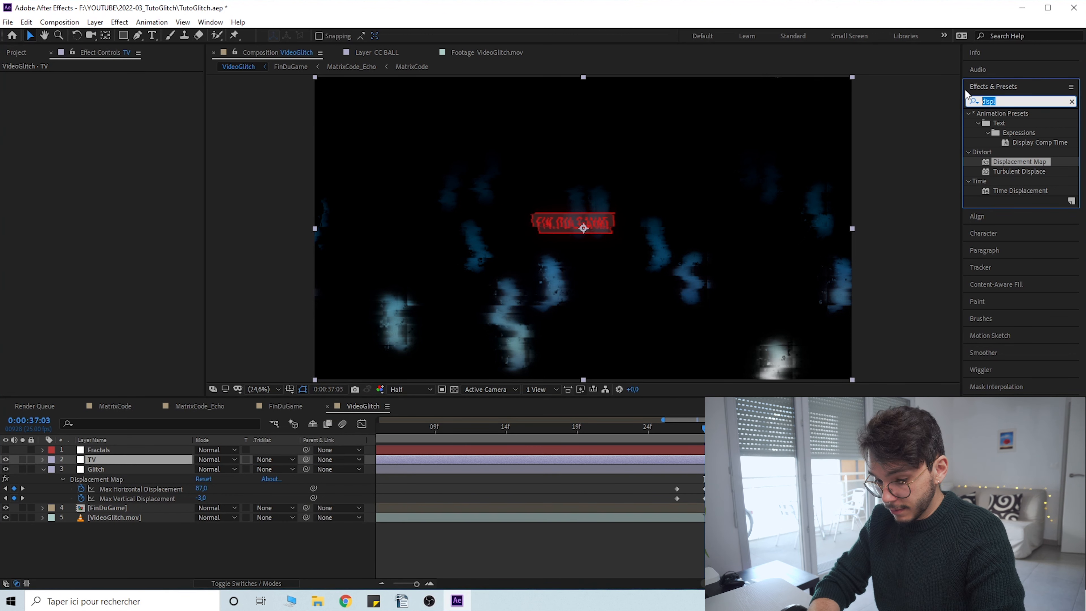
type("tv")
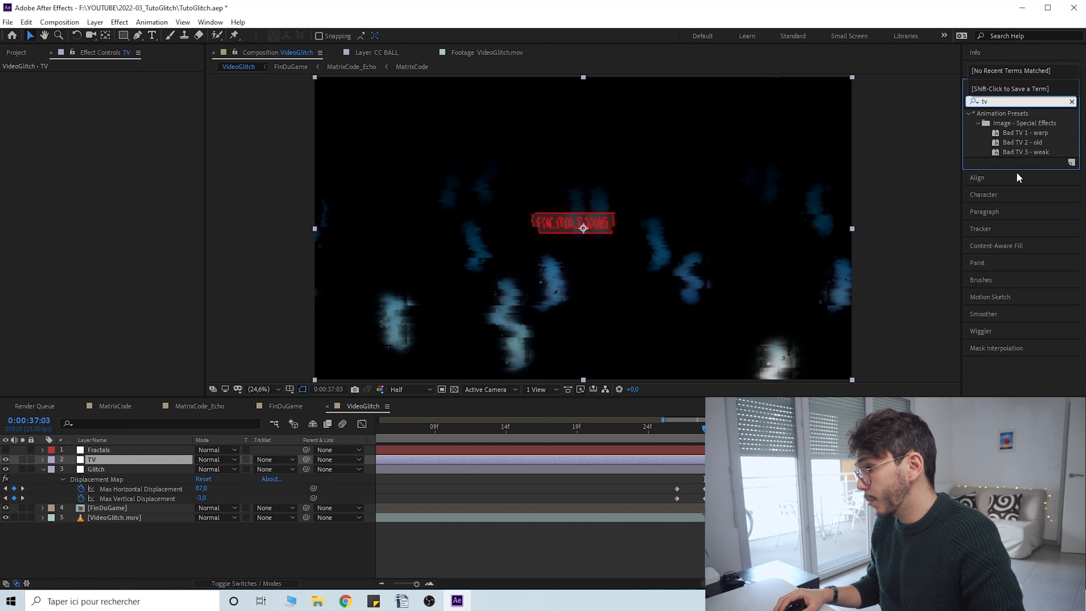
left_click(1021, 143)
left_click_drag(1031, 141, 703, 460)
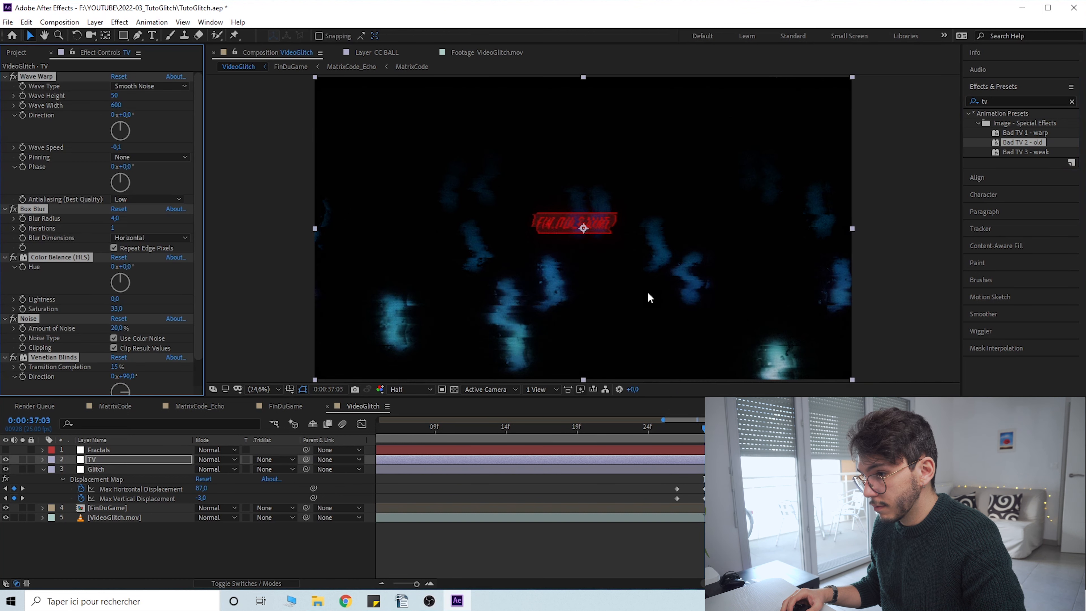
scroll(614, 266, "up", 3)
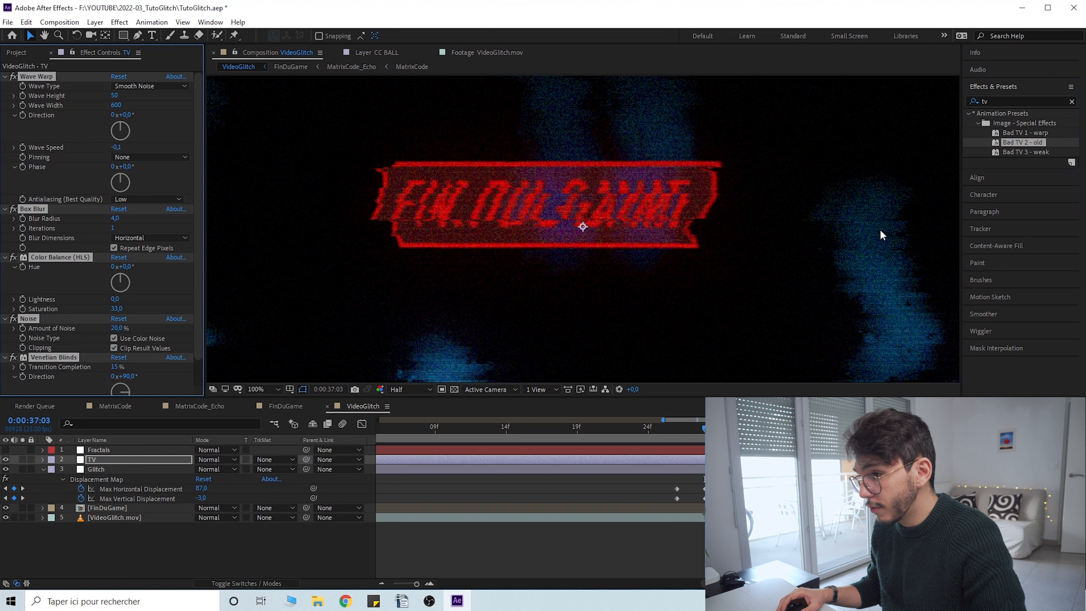
Trim the TV layer to run from 0:00:37:01 to about 0:00:37:06 and preview the transition.
key("j")
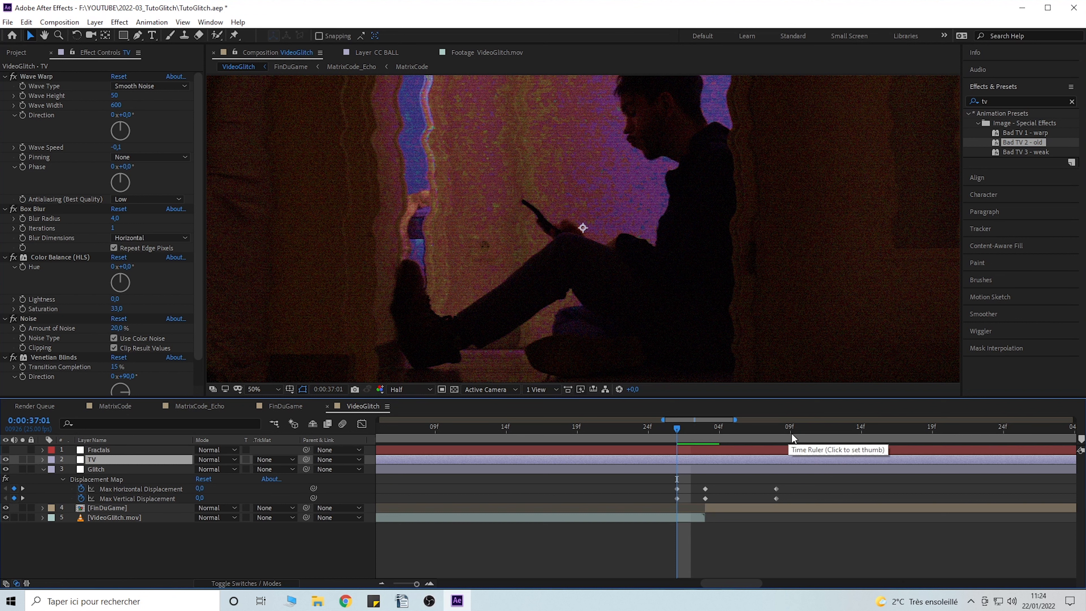
left_click(381, 583)
left_click(381, 583)
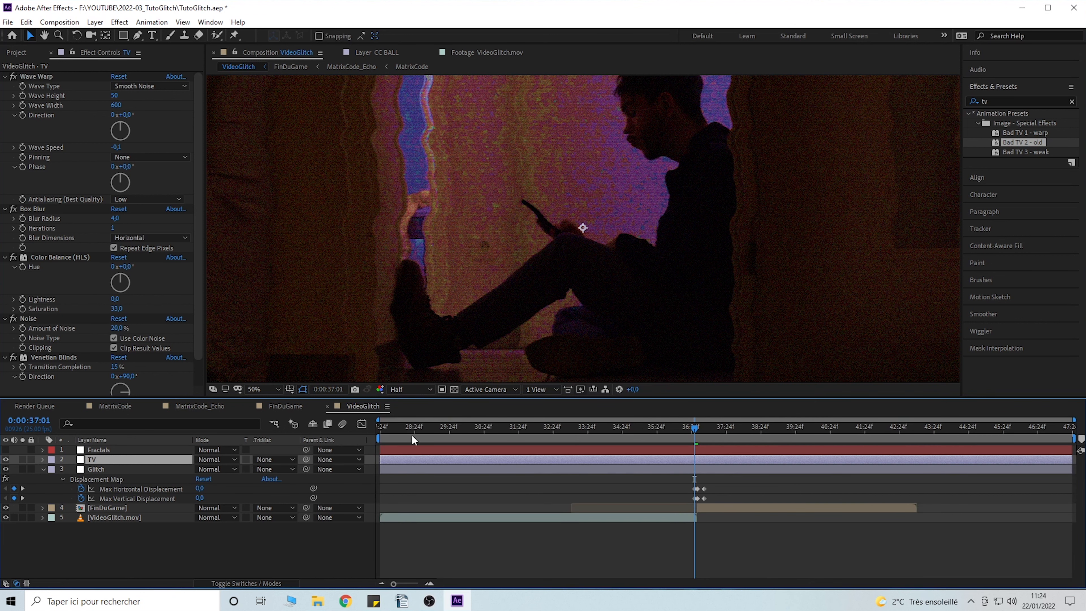
left_click_drag(382, 461, 687, 450)
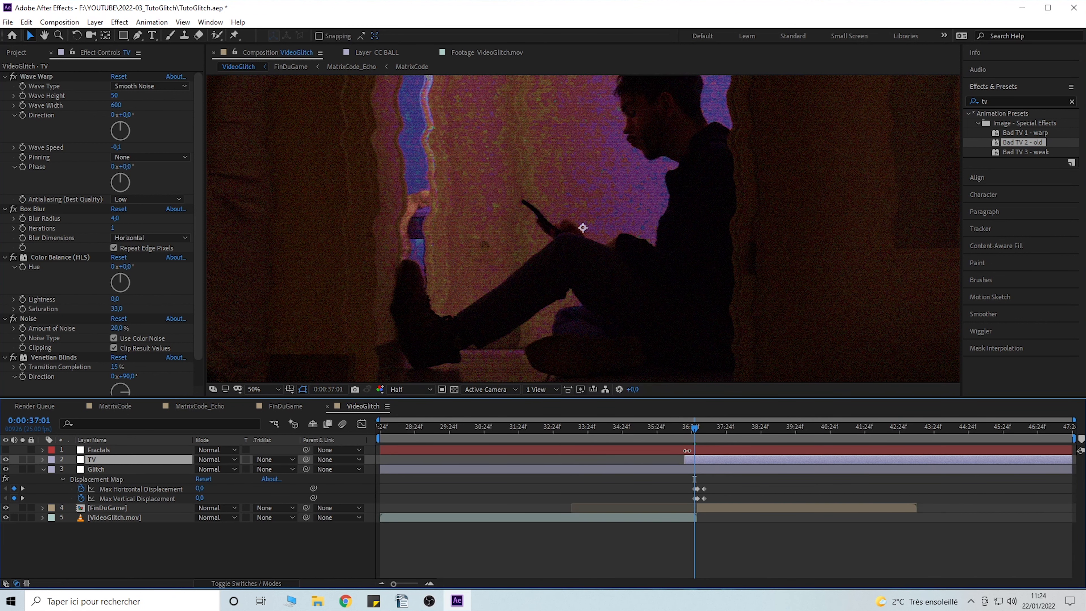
left_click_drag(1071, 455, 711, 458)
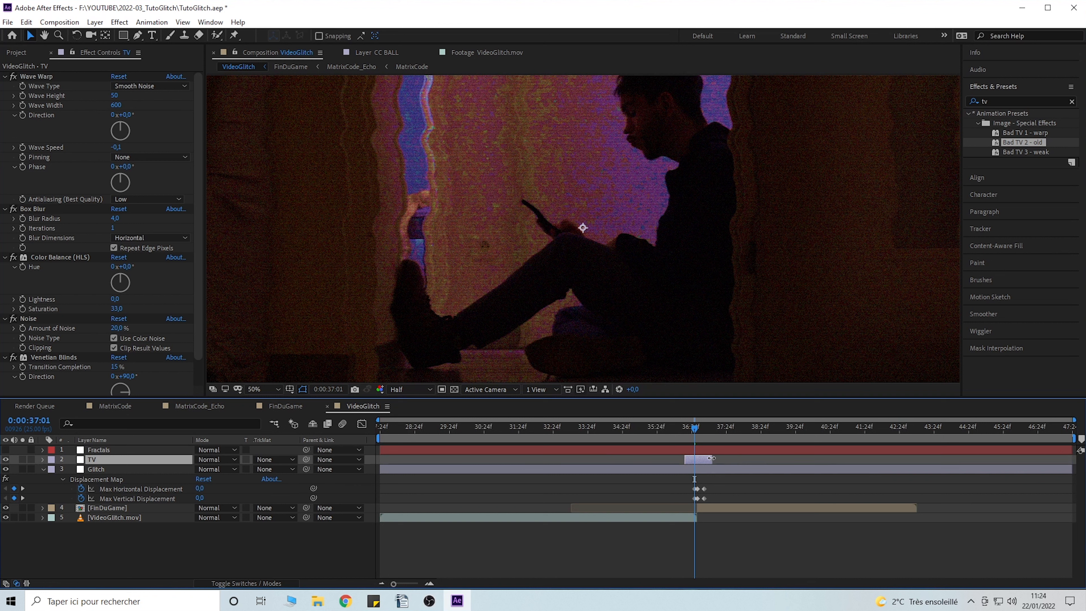
left_click(429, 584)
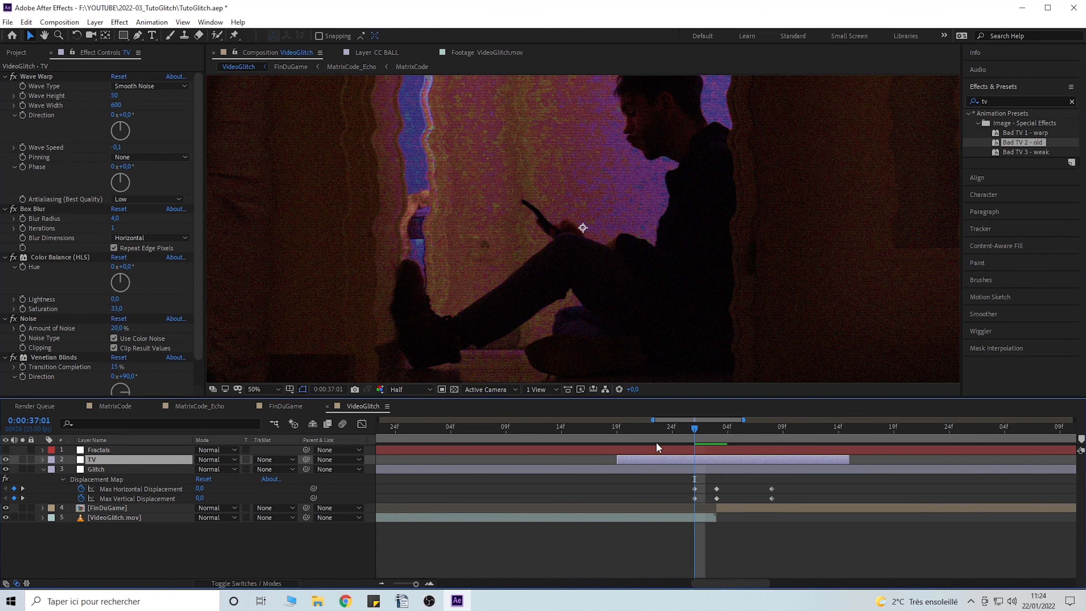
left_click_drag(648, 459, 694, 459)
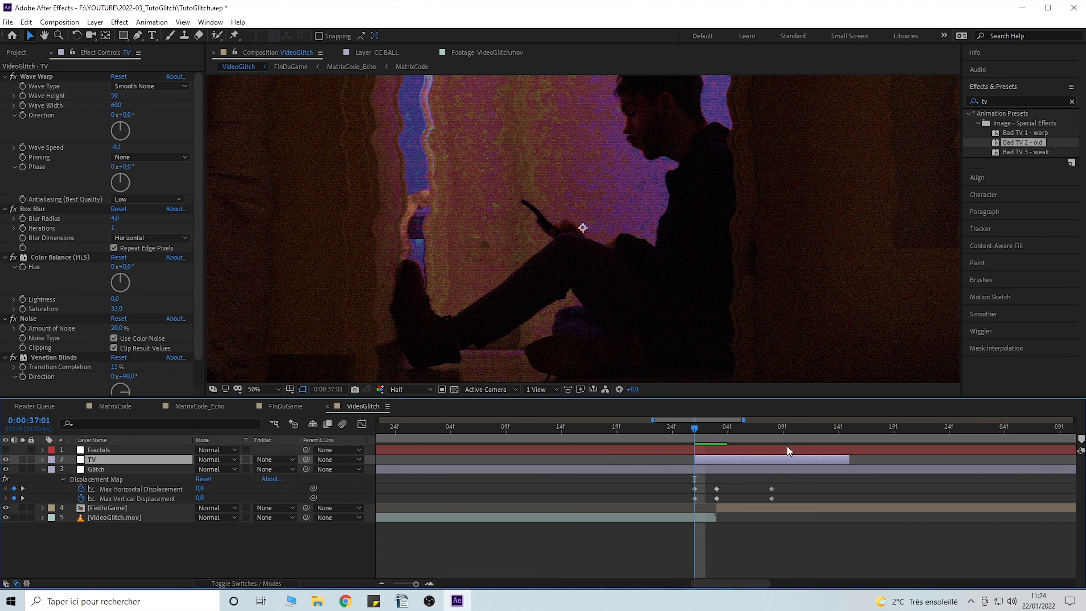
left_click_drag(850, 458, 747, 457)
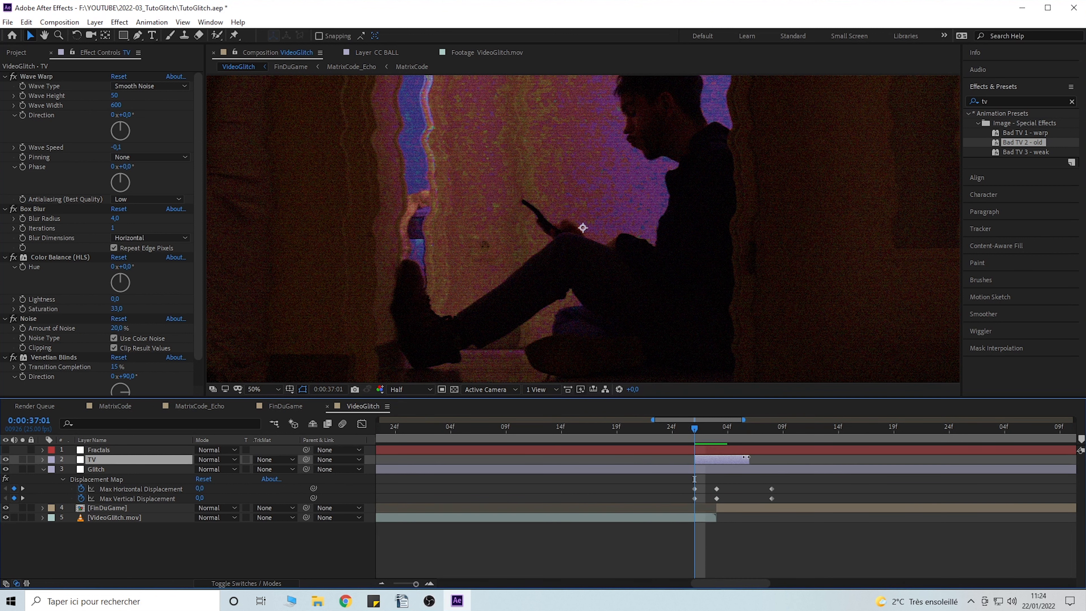
key("space")
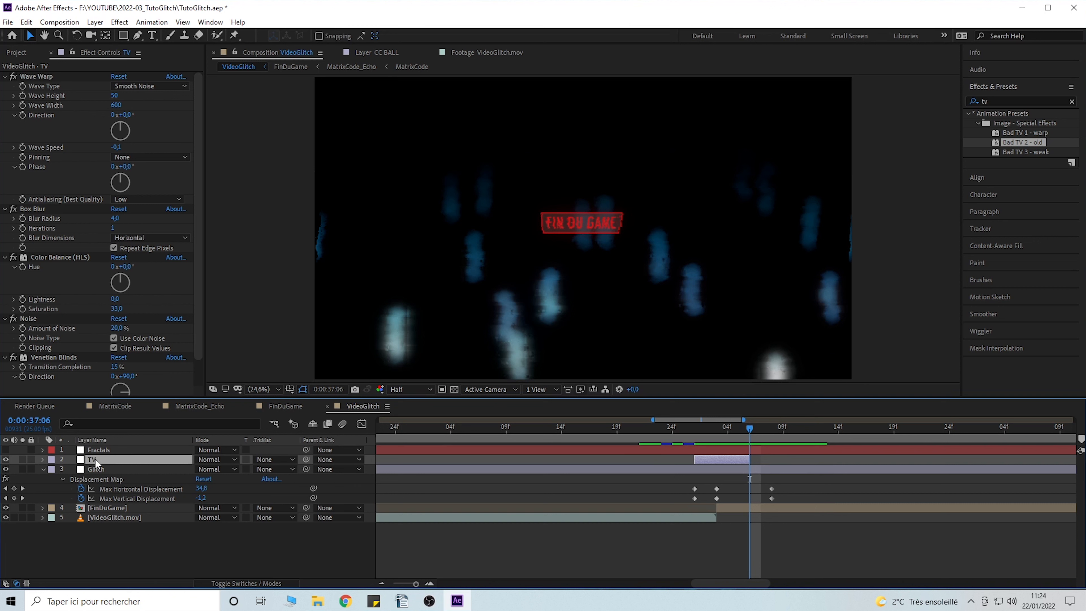
Duplicate the TV layer and trim the copy to run from 0:00:37:06 to the end of the composition.
key("ctrl+d")
left_click_drag(748, 457, 1074, 459)
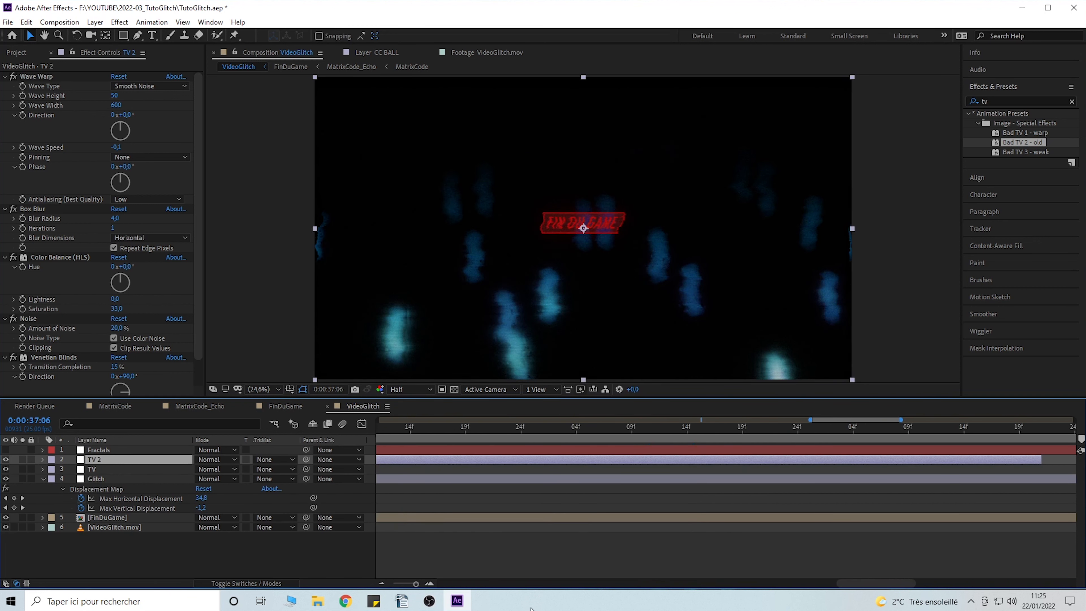
left_click(382, 584)
left_click_drag(796, 459, 1075, 459)
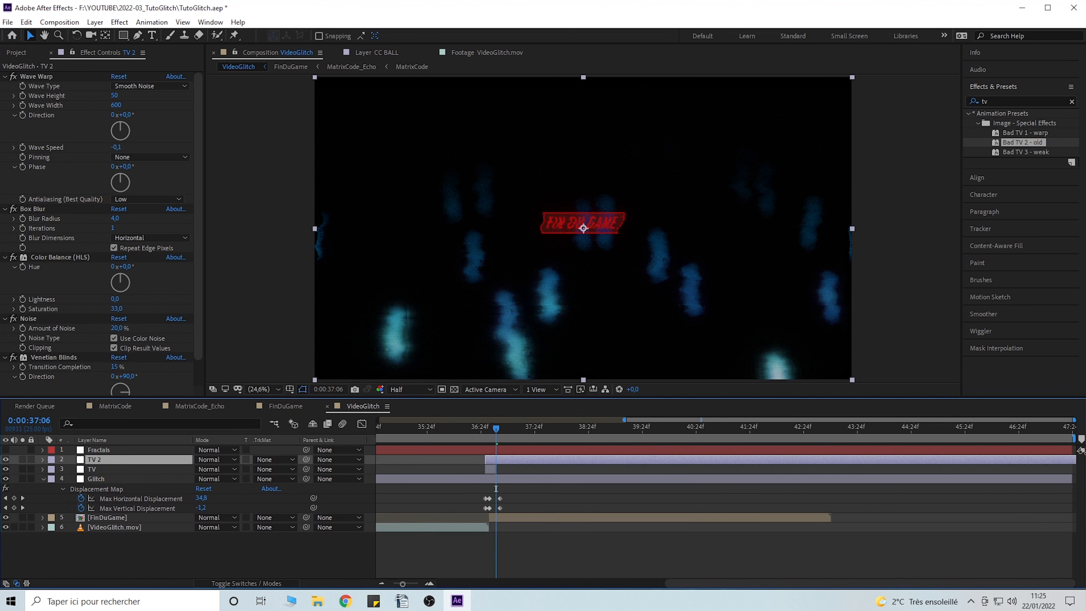
left_click_drag(486, 459, 496, 459)
At 0:00:37:18, soften the distortion on TV 2 by toggling Wave Warp and setting its wave width to 15.
scroll(557, 261, "up", 1)
left_click(522, 437)
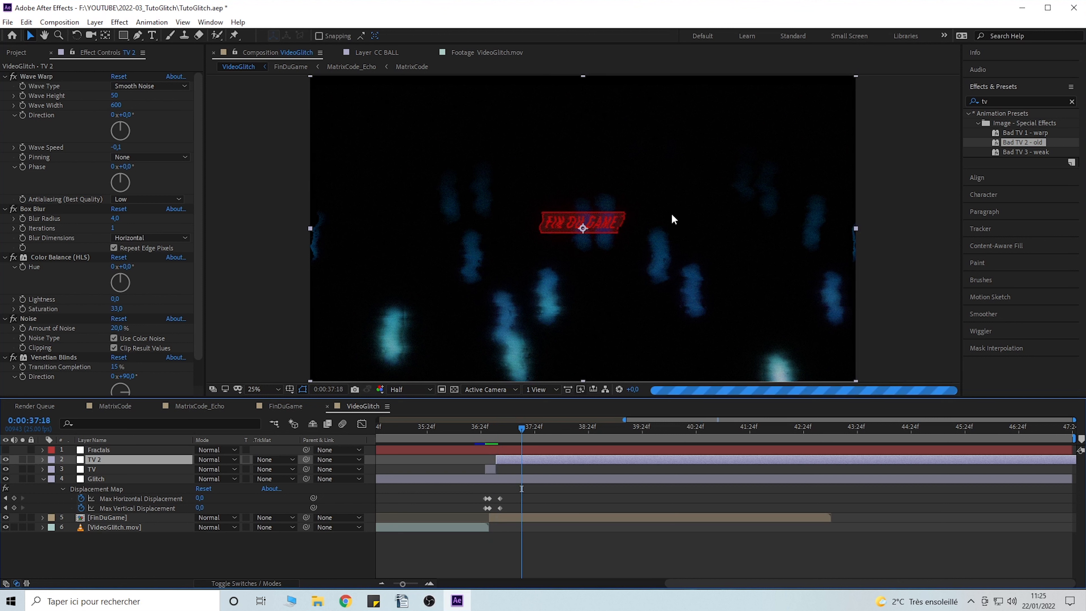
scroll(592, 283, "up", 2)
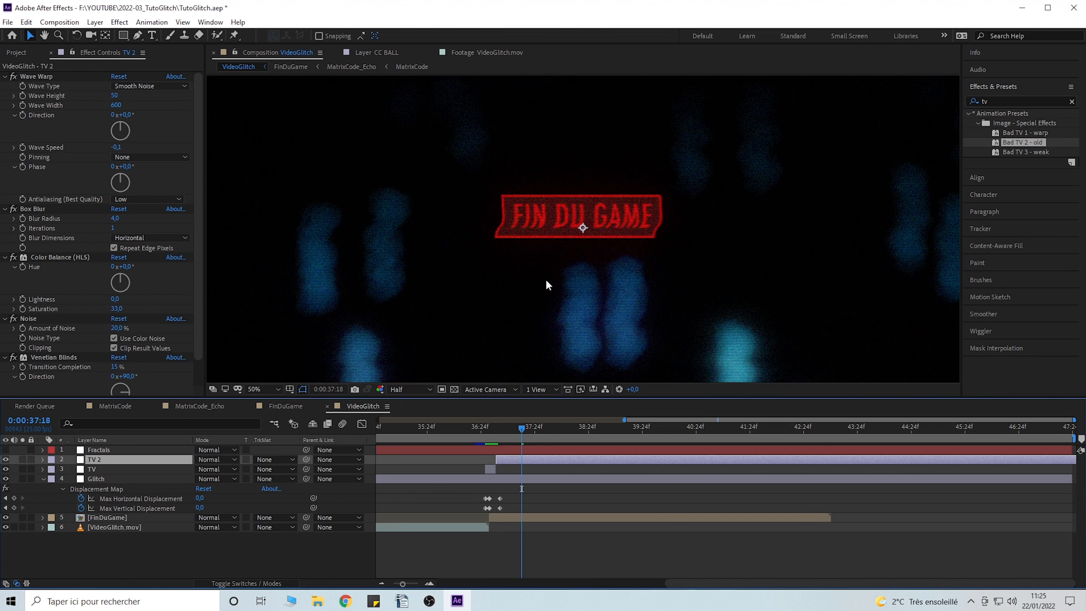
left_click(12, 76)
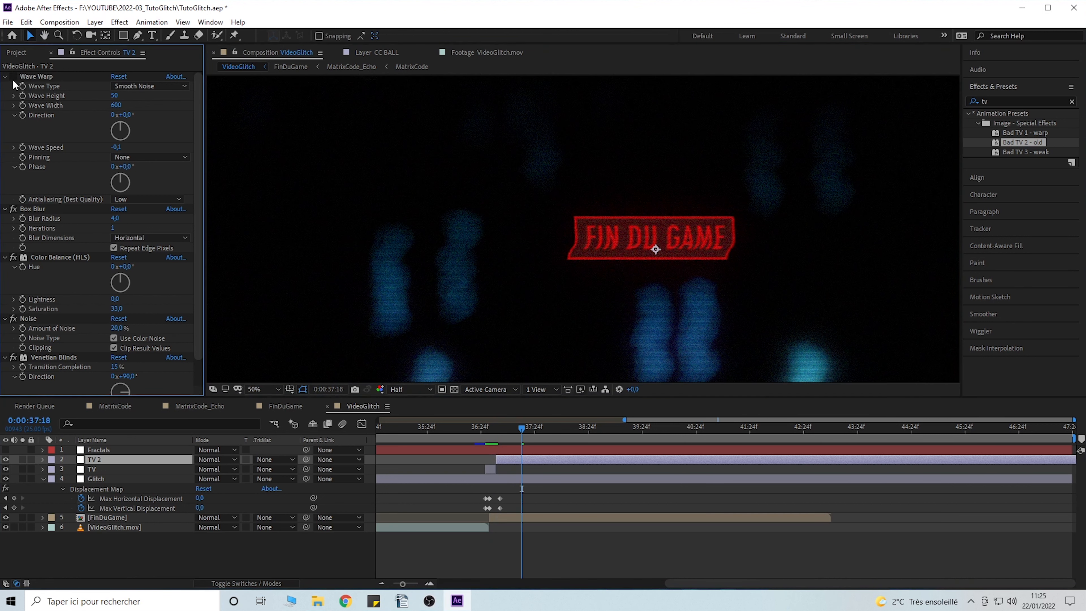
scroll(736, 256, "down", 2)
scroll(656, 273, "up", 2)
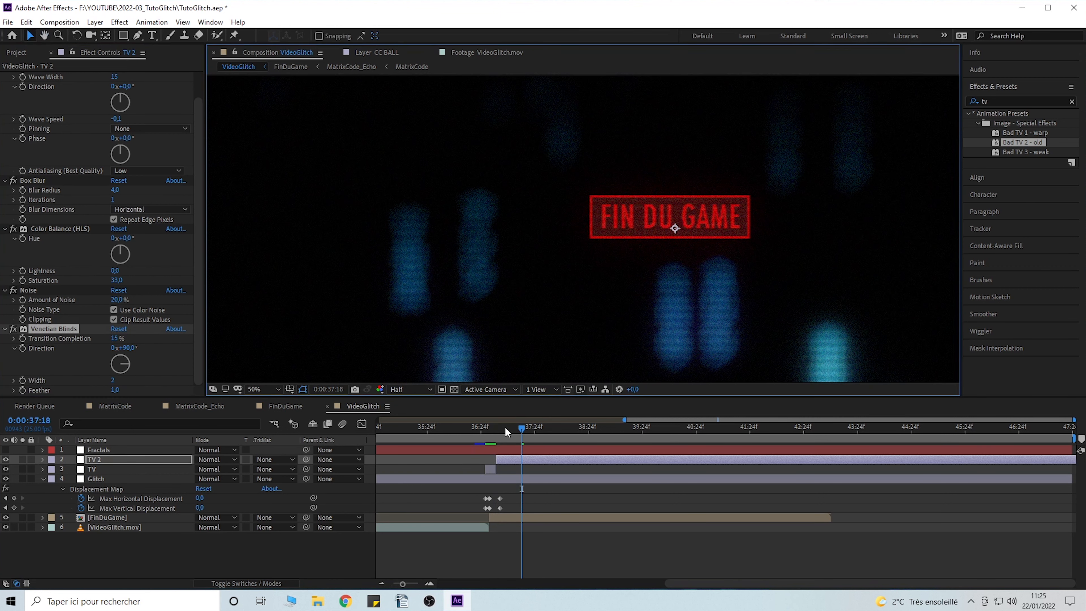
Return to 0:00:37:01, duplicate the short TV layer and place the copy directly above TV 2.
left_click_drag(504, 430, 485, 428)
left_click(102, 469)
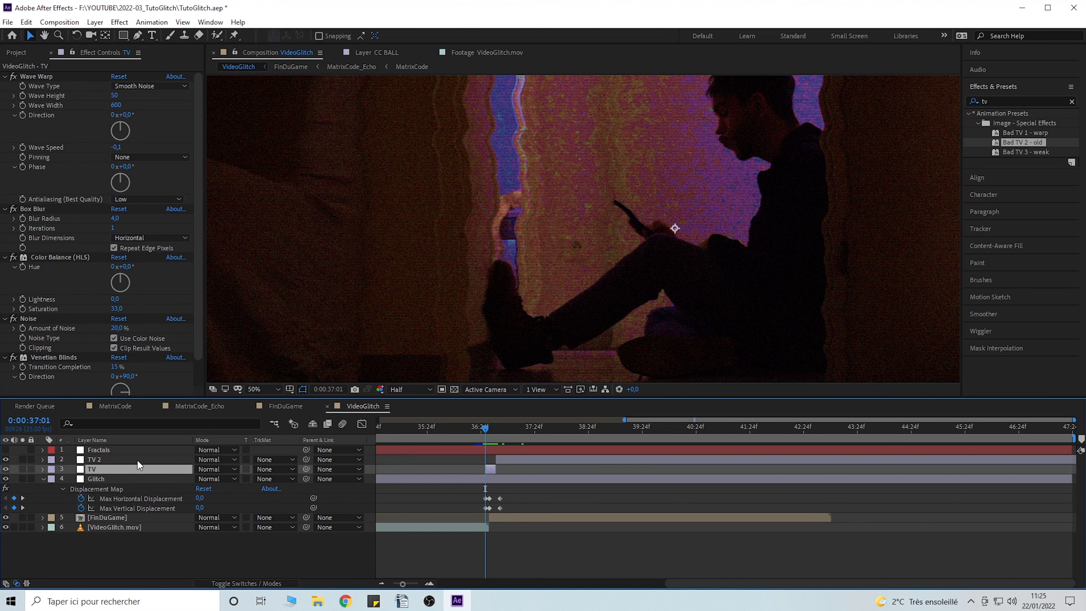
key("ctrl+d")
left_click_drag(119, 467, 120, 457)
Remove all effects, from Wave Warp through Venetian Blinds, from the duplicated TV 3 layer.
left_click(40, 357)
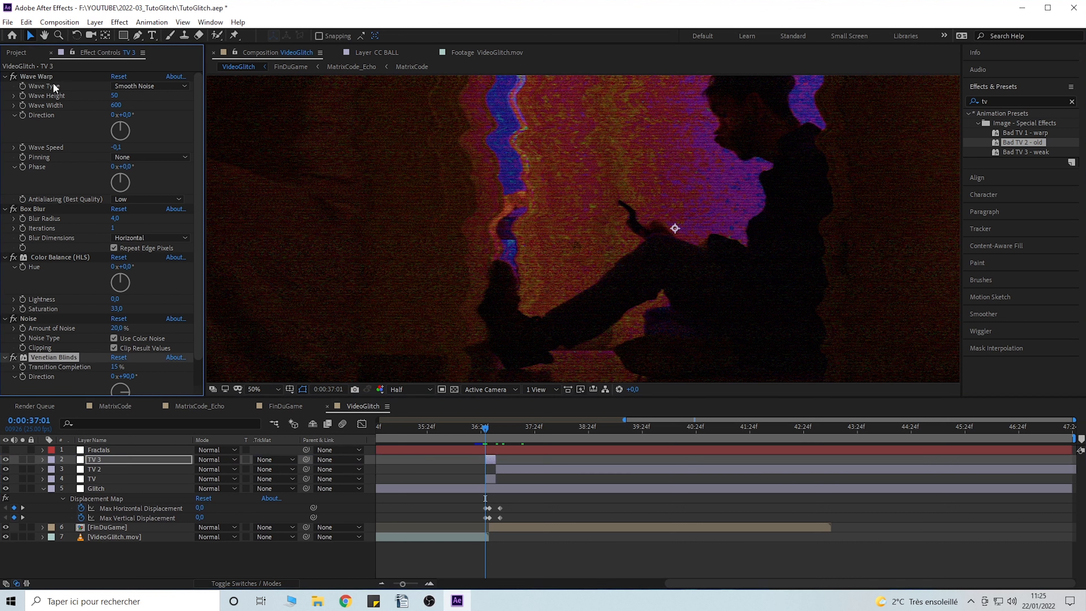
left_click(43, 79, "shift")
key("Delete")
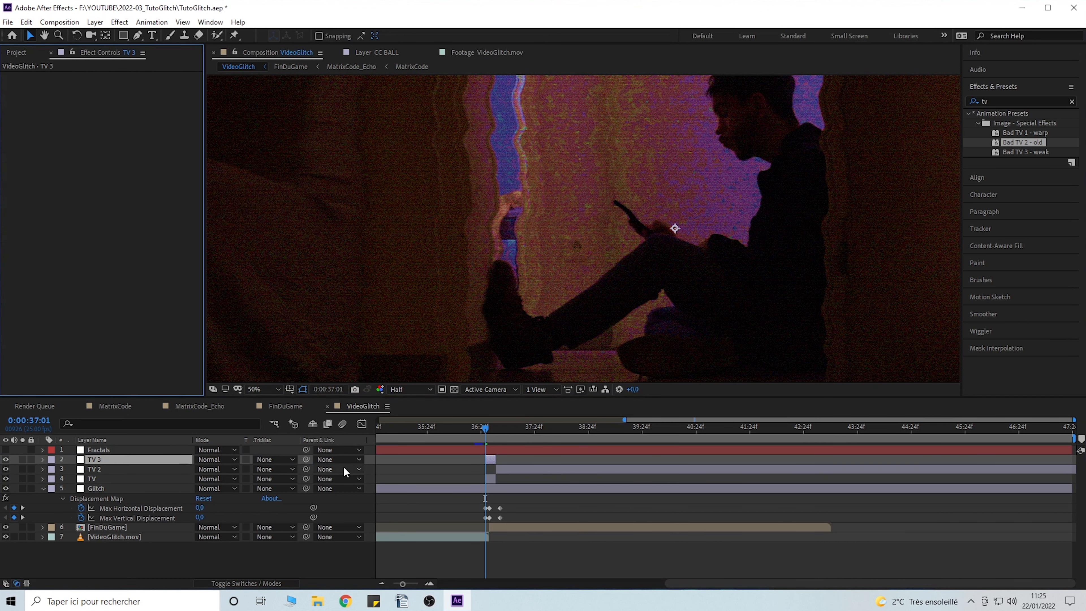
Rename the TV 3 layer as GLOW and place it directly above the Glitch layer.
key("Return")
type("GLOW")
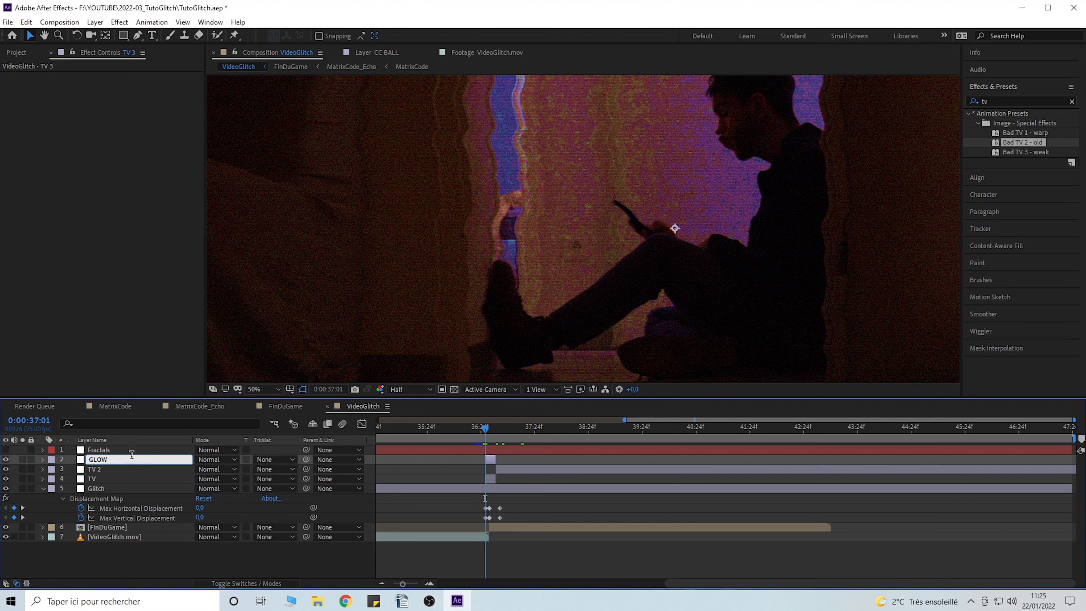
key("Return")
left_click_drag(97, 457, 112, 483)
Find the Stylize Glow effect and apply it to the GLOW layer.
left_click(967, 101)
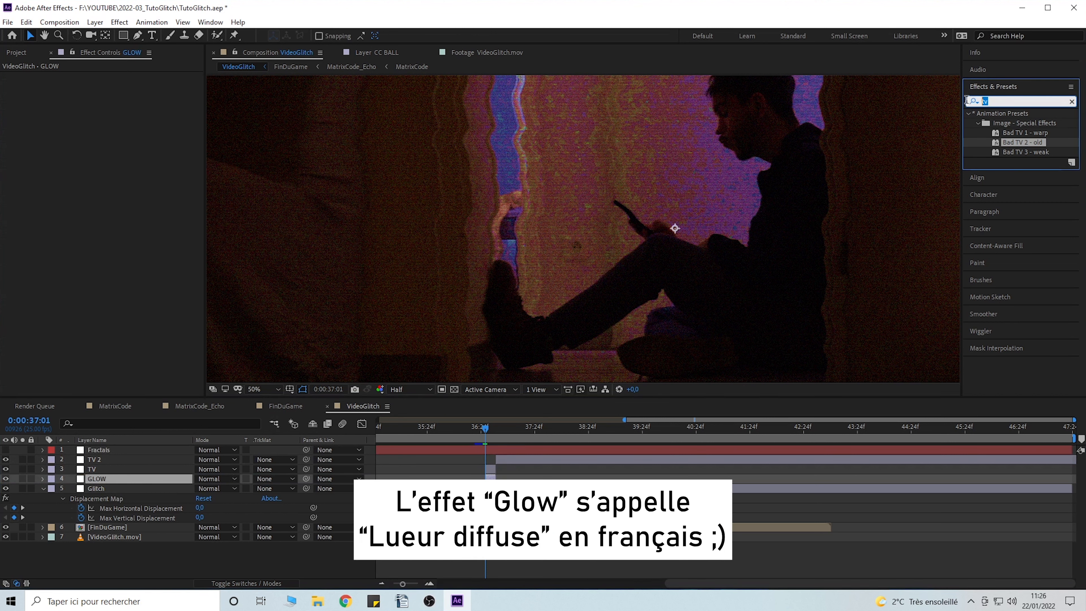
type("glow")
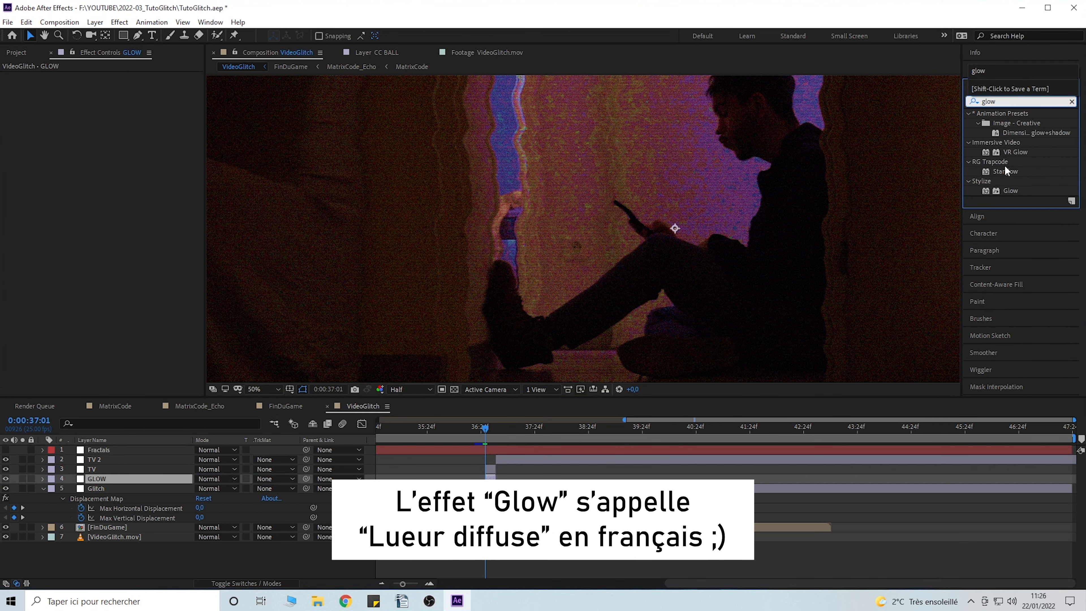
left_click_drag(1014, 191, 94, 481)
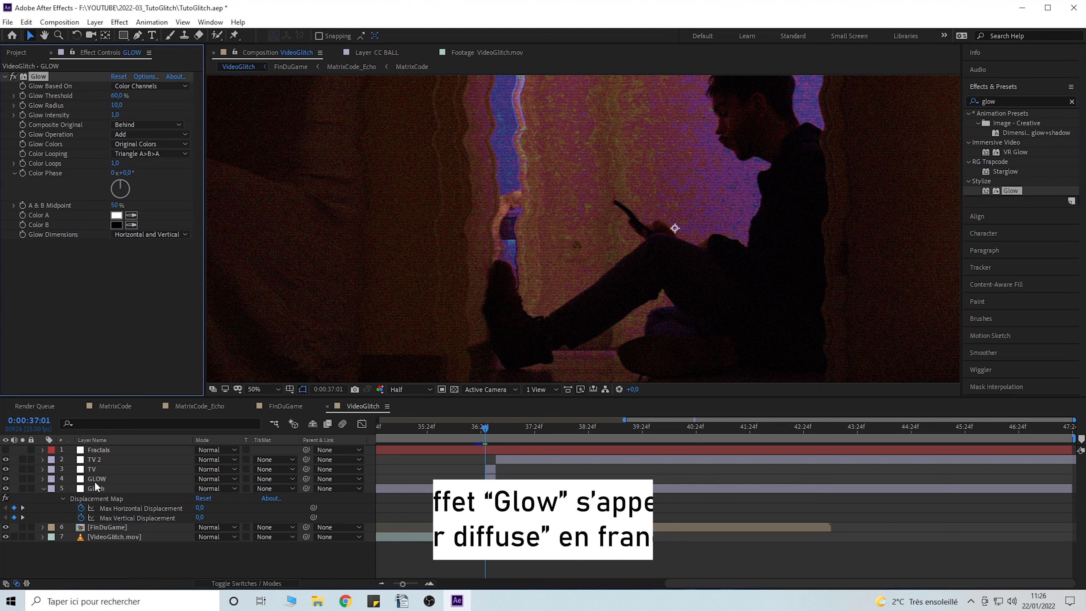
scroll(558, 227, "down", 2)
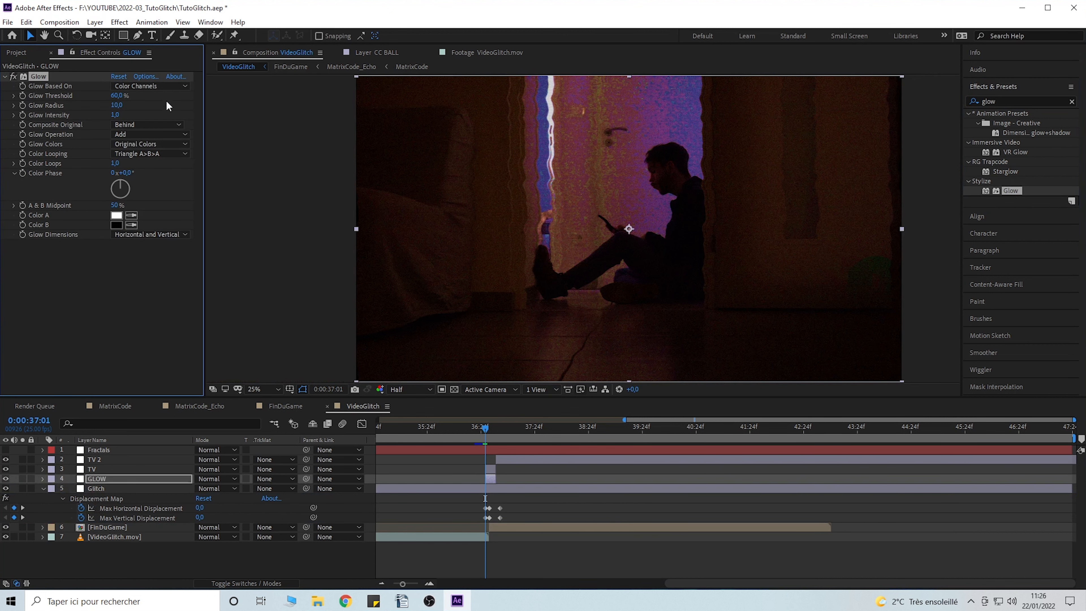
Set Glow to threshold 64.7% and intensity 0.8, then duplicate it and give the copy threshold 35.7% and radius 301.
left_click_drag(93, 113, 117, 94)
key("ctrl+d")
left_click_drag(99, 251, 276, 256)
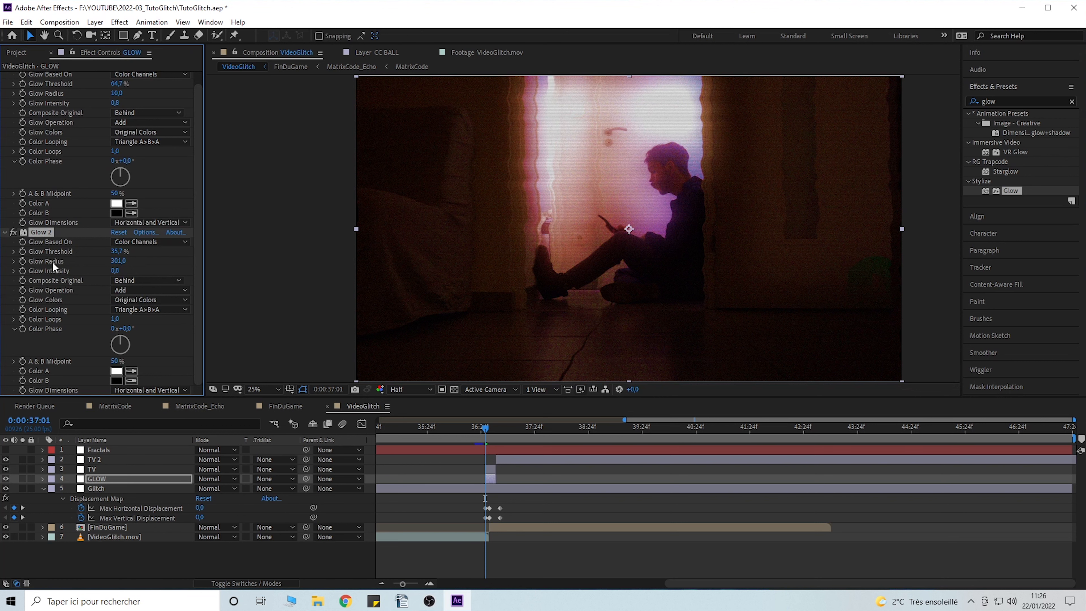
Preview from 0:00:36:17, then trim the GLOW layer to run from 0:00:37:02 to about 0:00:37:04 and preview again.
left_click(493, 469)
left_click(466, 428)
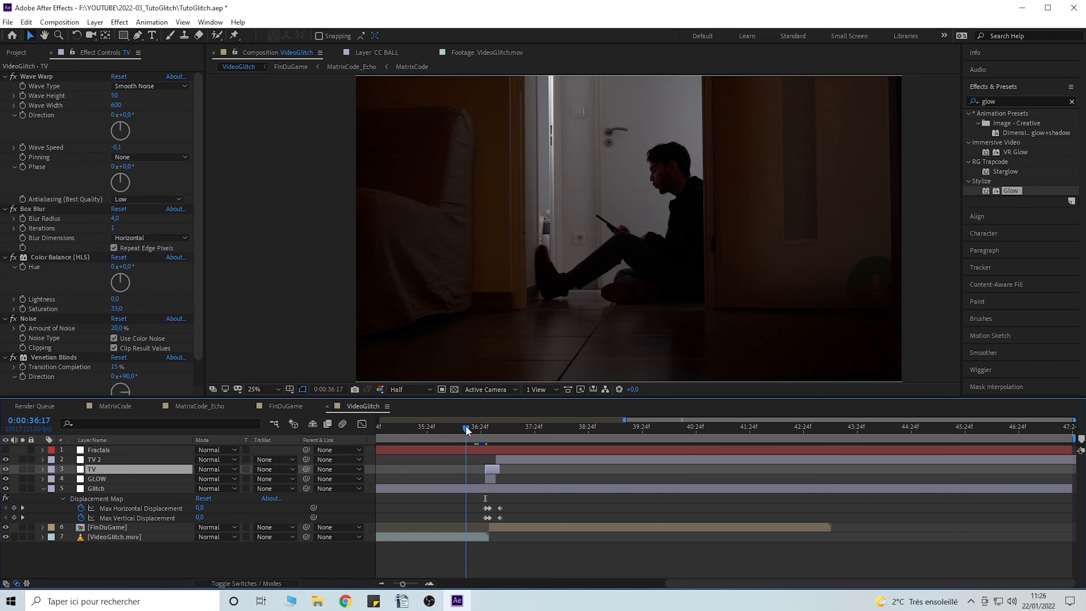
key("space")
left_click_drag(818, 479, 868, 476)
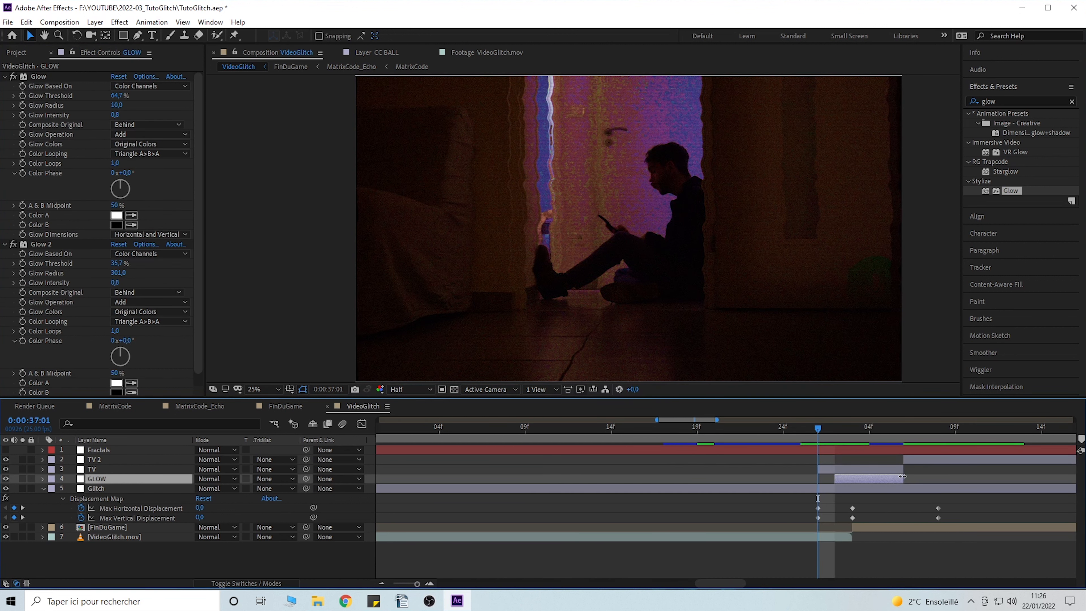
key("space")
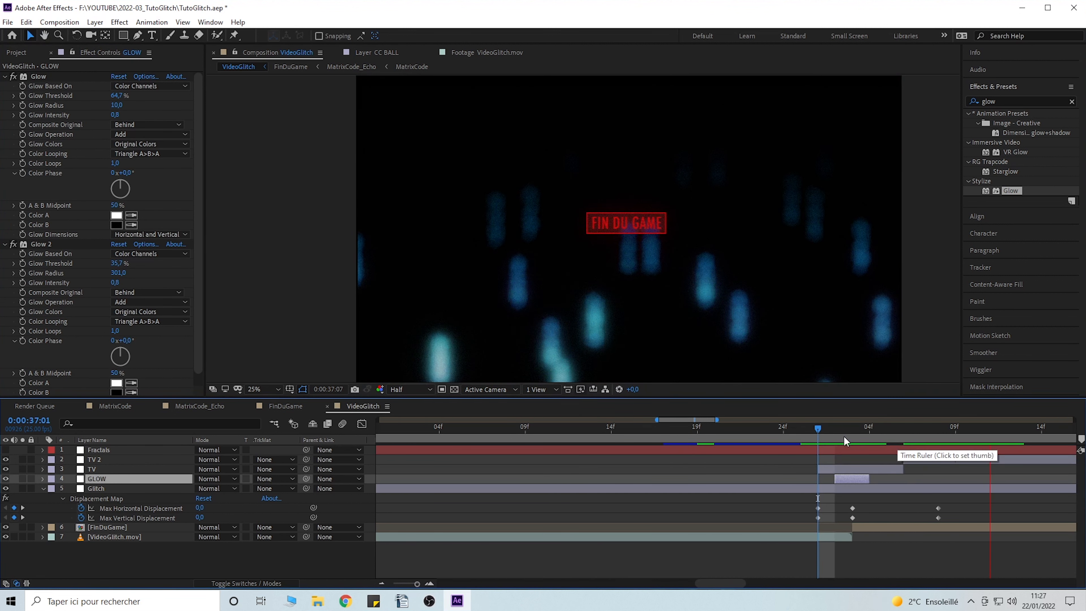
Check the glow at 0:00:37:02 and extend the end of the GLOW layer to about 0:00:37:05.
left_click(848, 431)
left_click(838, 430)
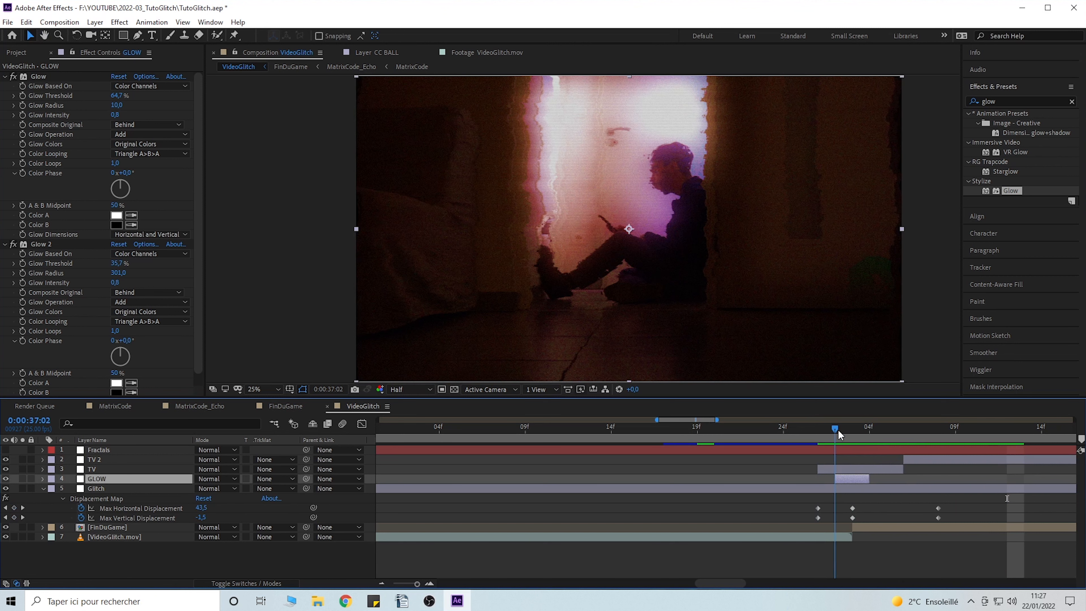
left_click_drag(865, 478, 882, 478)
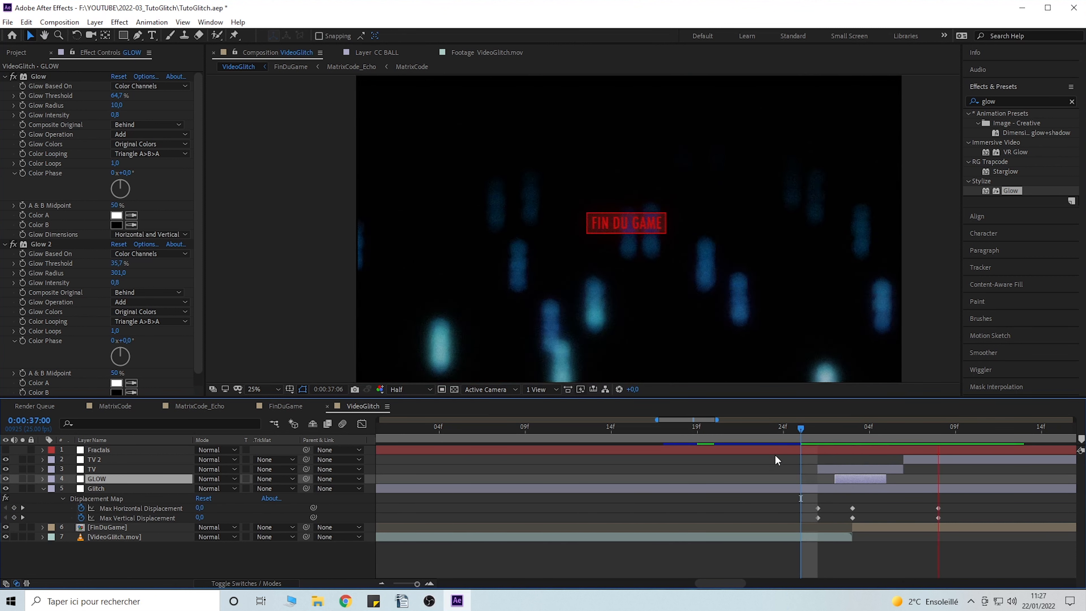
At 0:00:37:03, add Glow Intensity keyframes of 0.9 on Glow and 0.6 on Glow 2, and reveal them in the timeline.
left_click(852, 430)
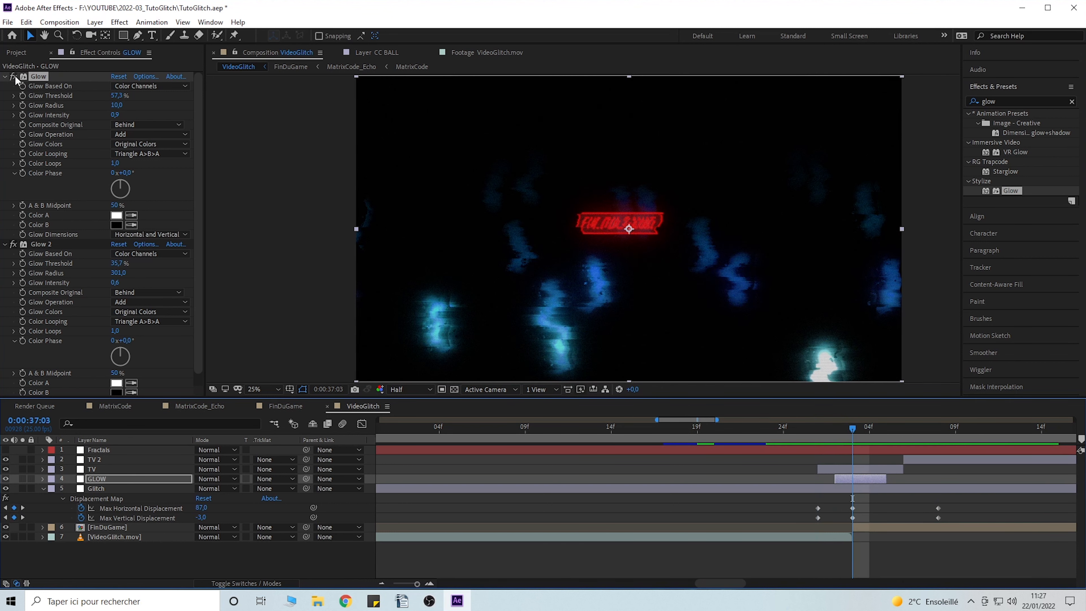
left_click(22, 115)
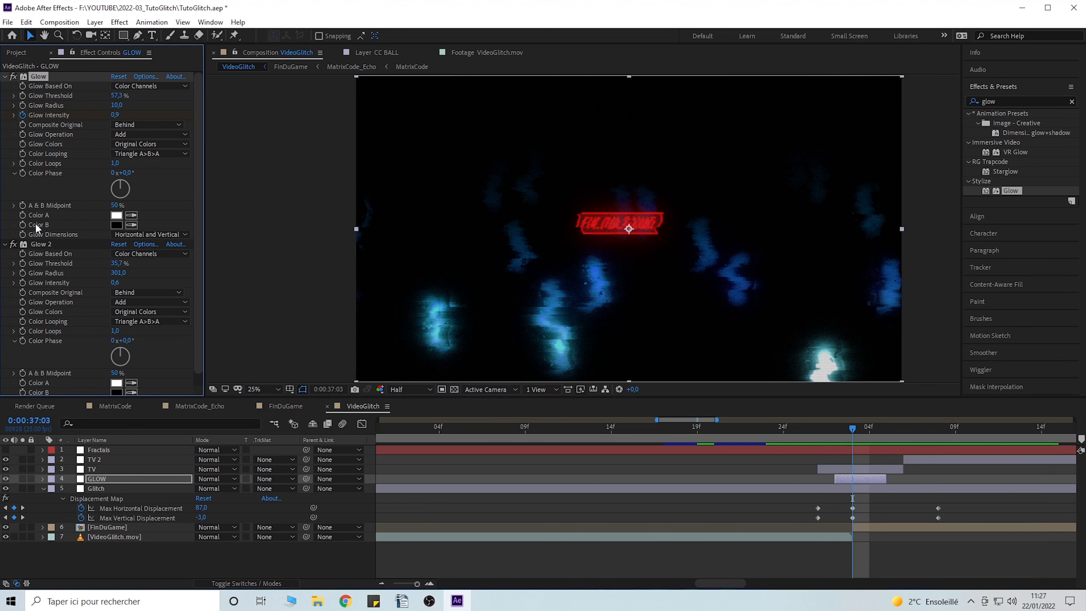
left_click(23, 284)
key("u")
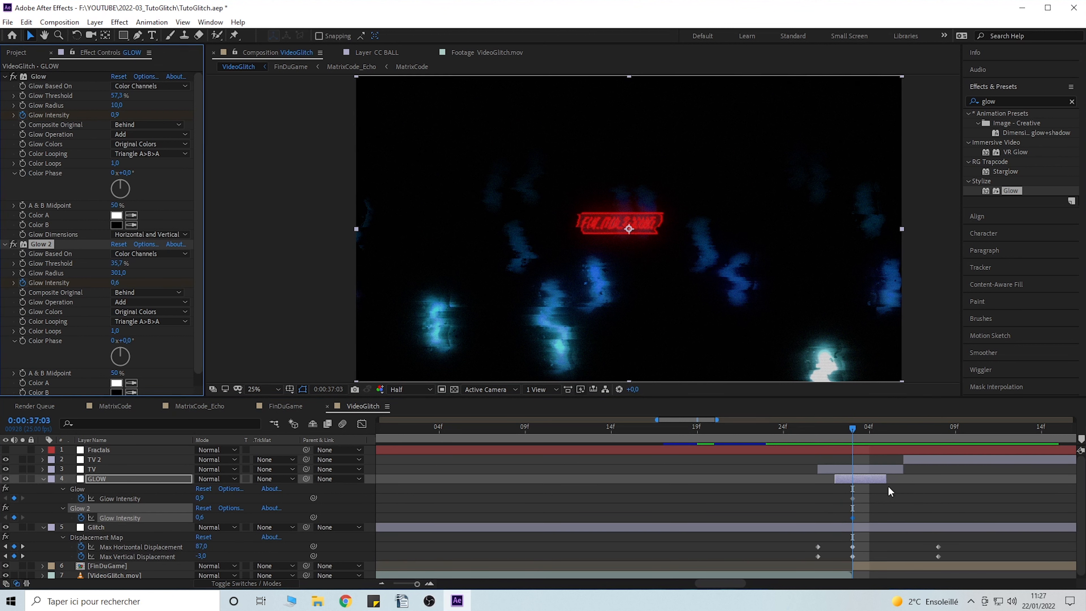
At 0:00:37:05, keyframe the Glow Intensity of both glows to 0 and preview from 0:00:37:00.
left_click(881, 429)
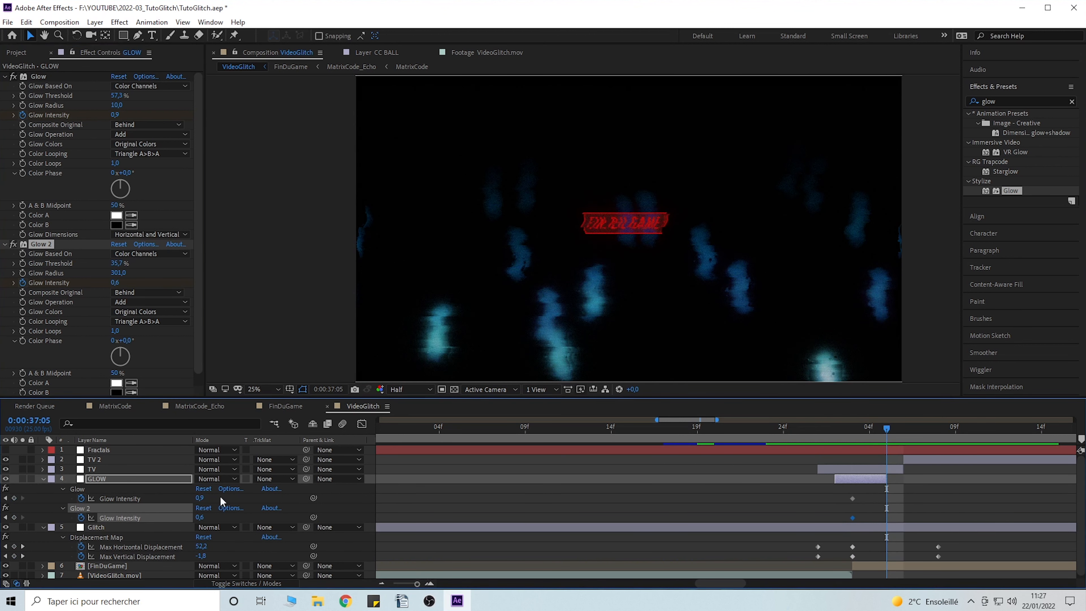
left_click_drag(201, 498, 139, 495)
left_click_drag(200, 518, 164, 516)
left_click(795, 430)
key("space")
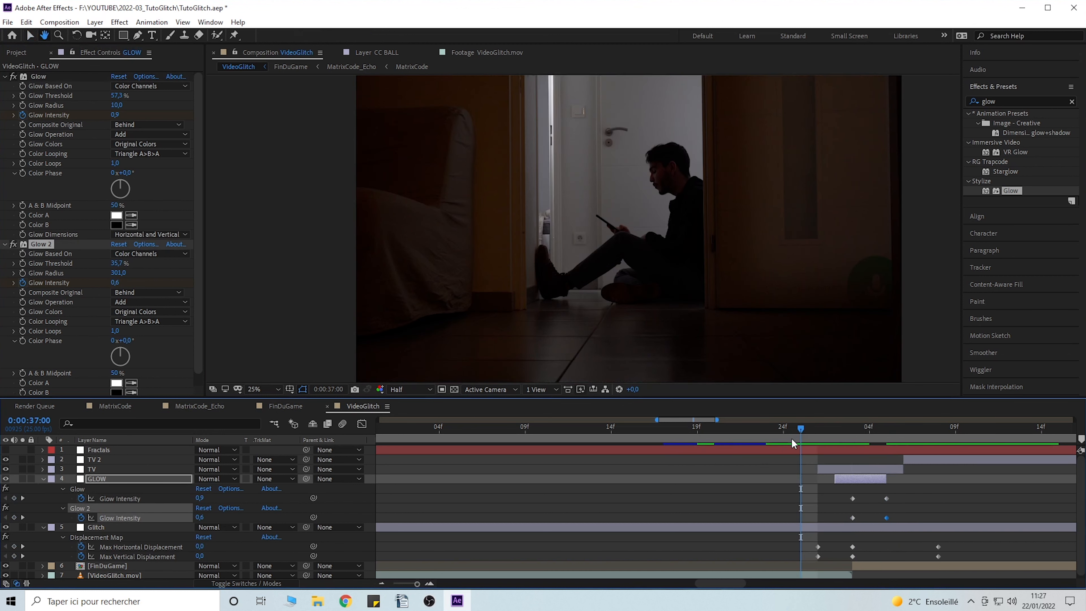
Extend the GLOW layer to about 0:00:37:06, move its zero-intensity keyframes to that time and scrub through the transition.
left_click_drag(888, 478, 903, 478)
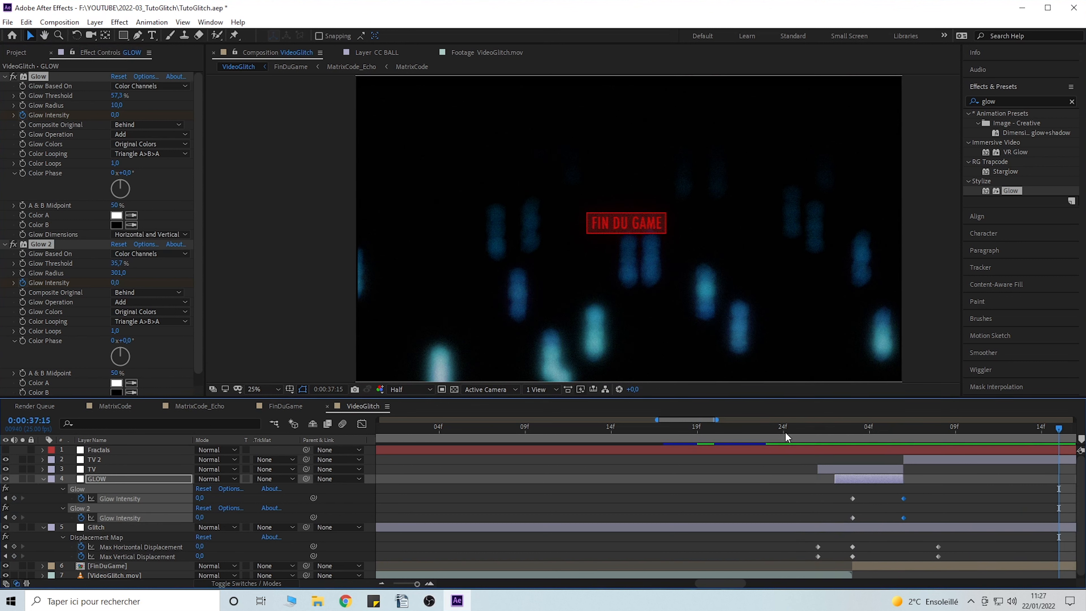
left_click_drag(785, 432, 952, 455)
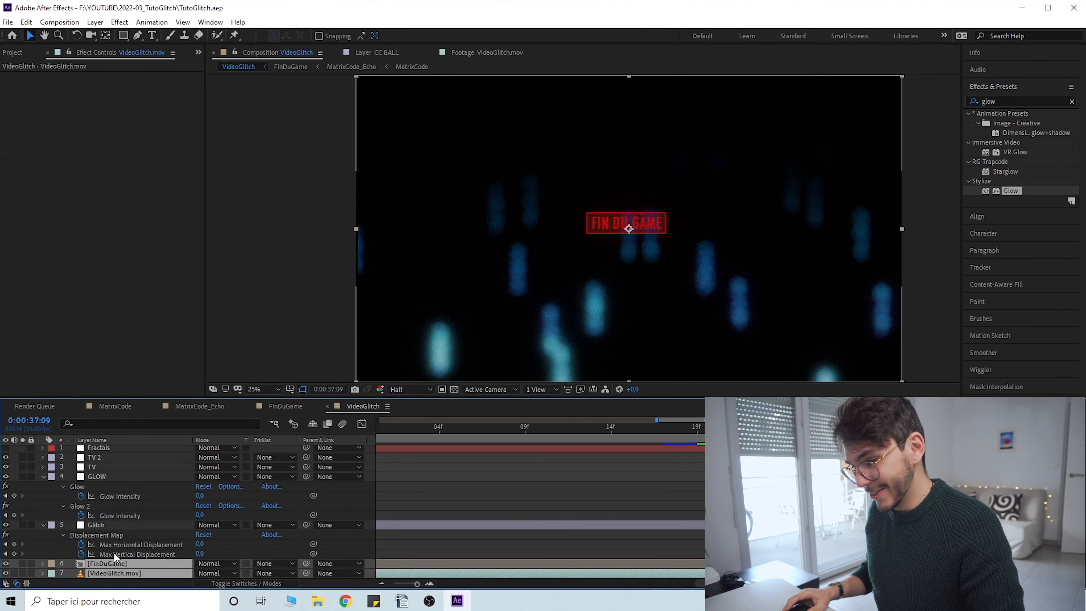
Pre-compose the FinDuGame and VideoGlitch.mov layers together into a new composition named Footage.
left_click(134, 553)
left_click(134, 564)
left_click(134, 570, "ctrl")
right_click(130, 569)
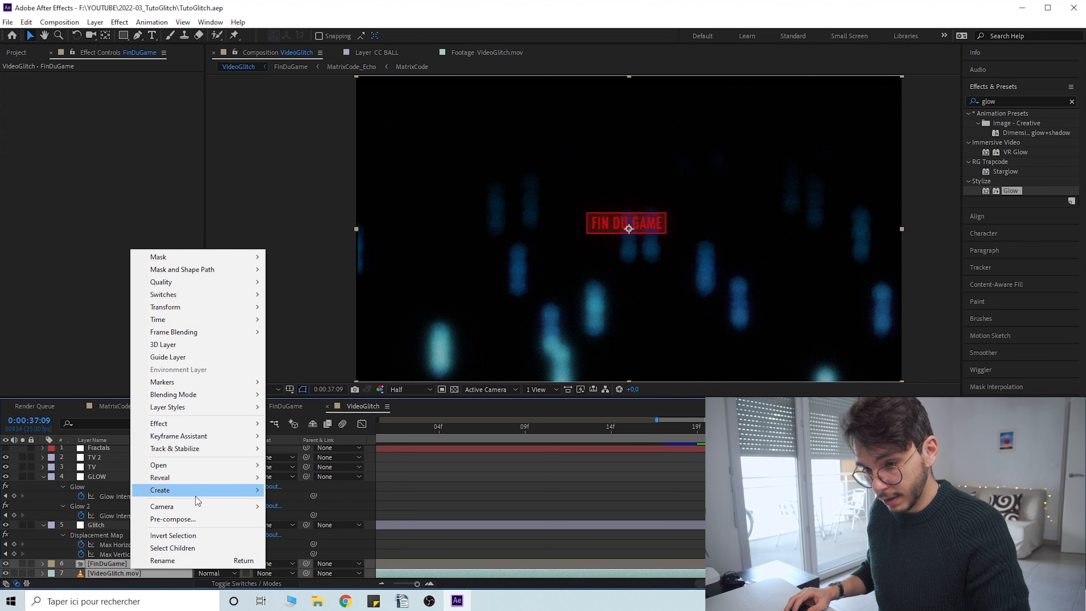
left_click(188, 519)
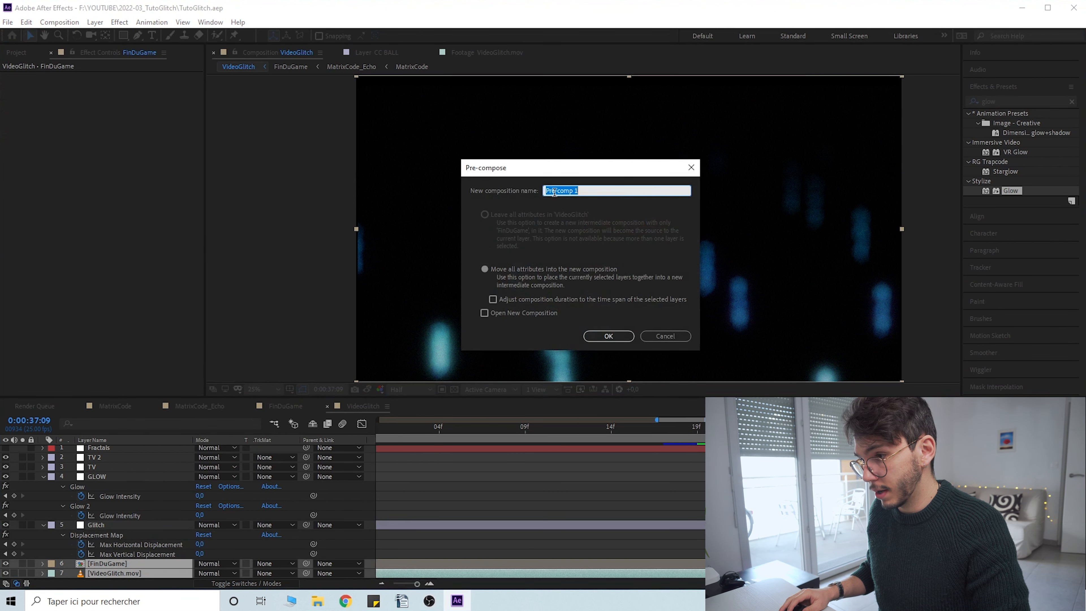
type("Fo")
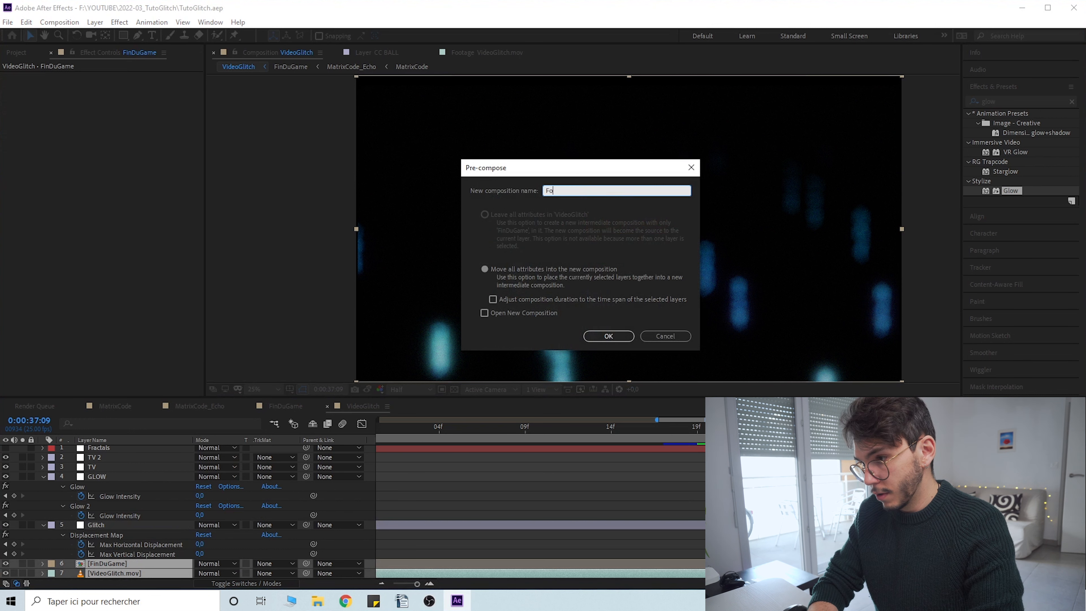
type("otage")
key("Return")
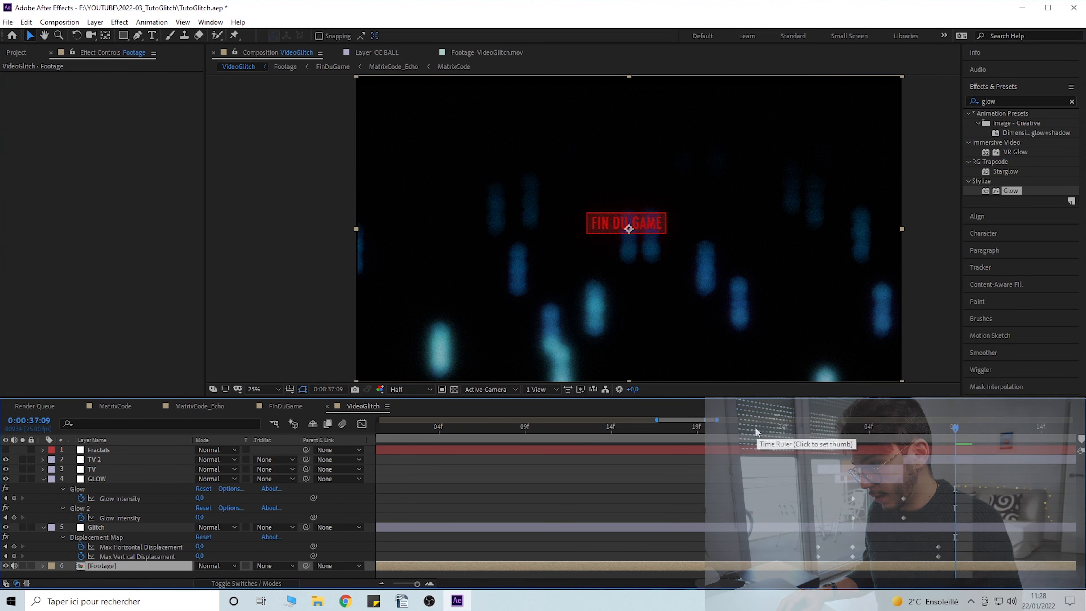
At 0:00:36:22, duplicate the Footage layer to get three copies and rename the lowest one as R.
left_click(756, 429)
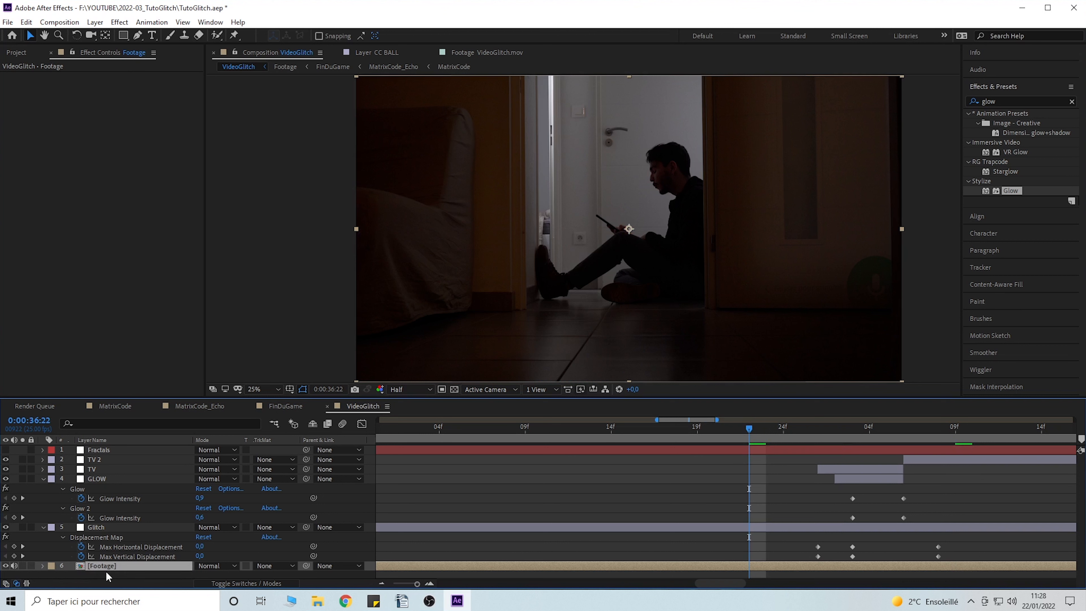
key("ctrl+d")
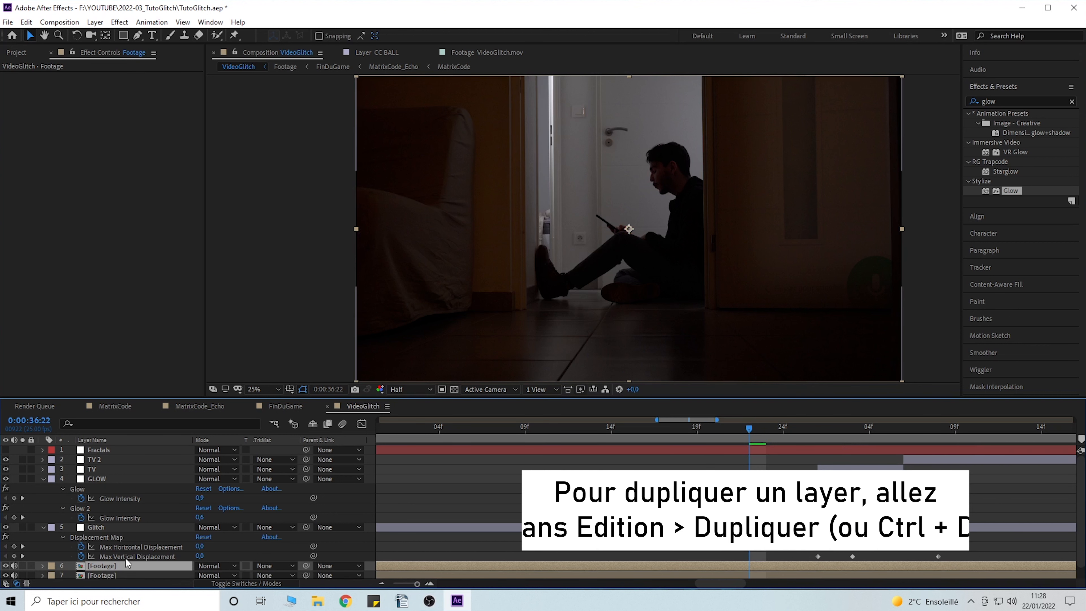
scroll(124, 558, "down", 1)
left_click(98, 574)
key("Return")
type("R")
Rename the middle Footage copy as V and the uppermost one as B.
left_click(102, 568)
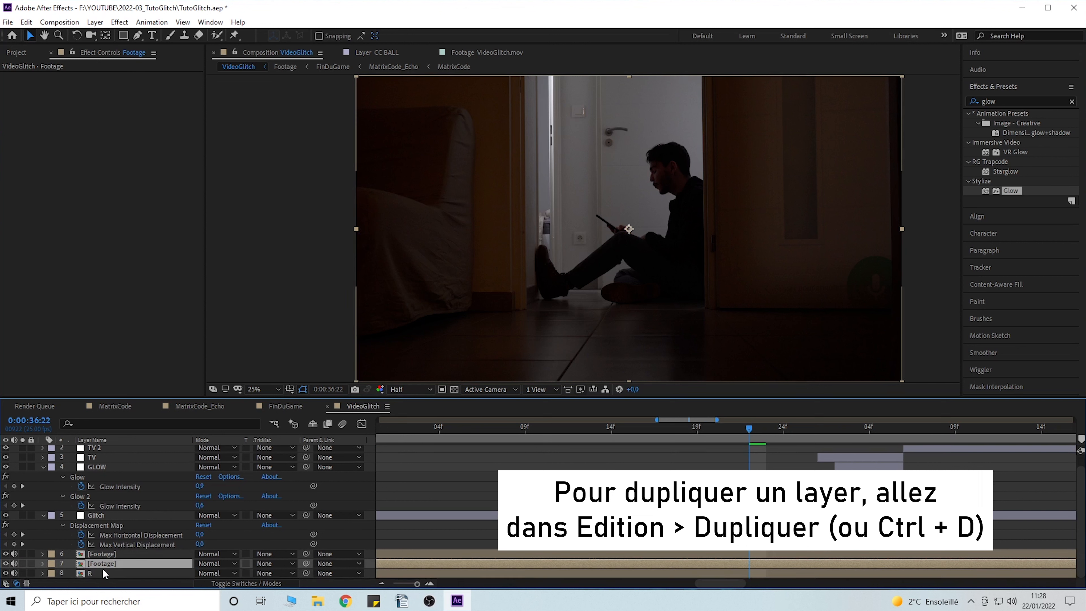
key("Return")
type("V")
left_click(146, 554)
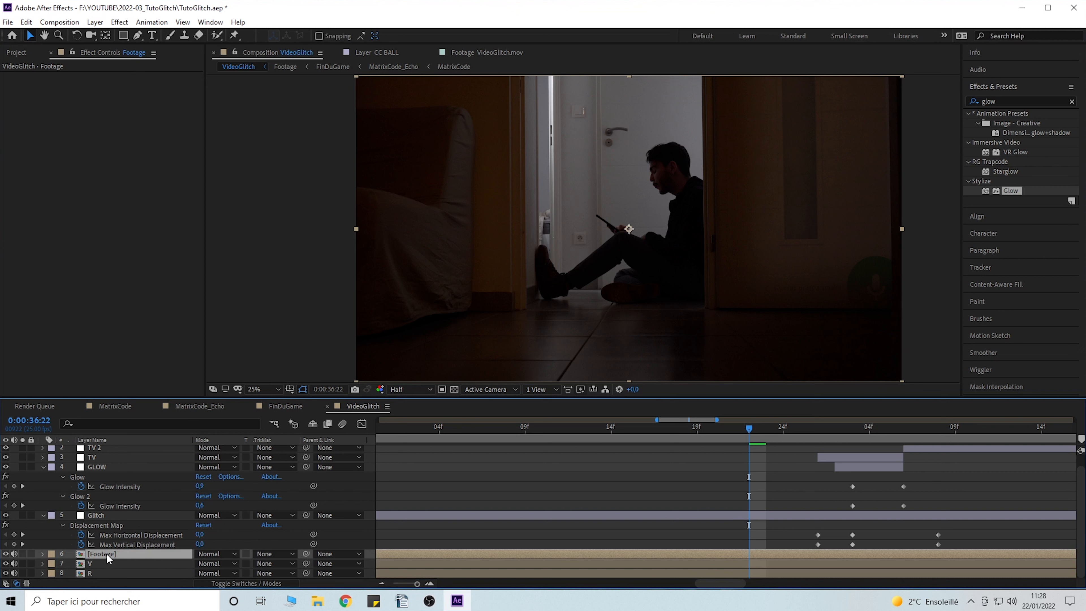
key("Return")
type("B")
key("Return")
Find the Curves color correction effect and apply it to layer B.
double_click(997, 102)
type("c")
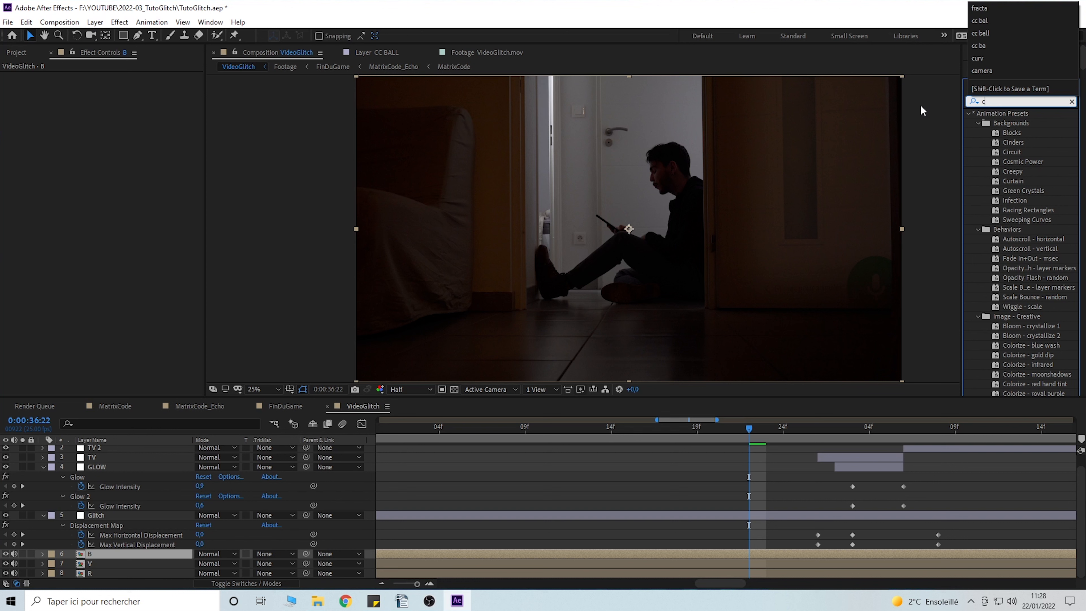
type("urves")
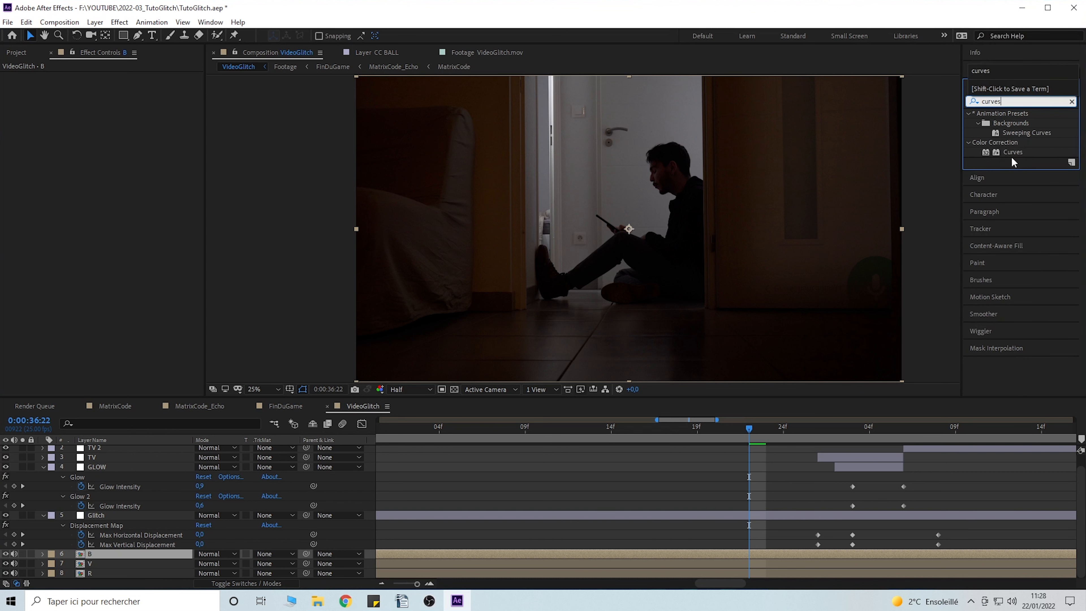
double_click(1012, 153)
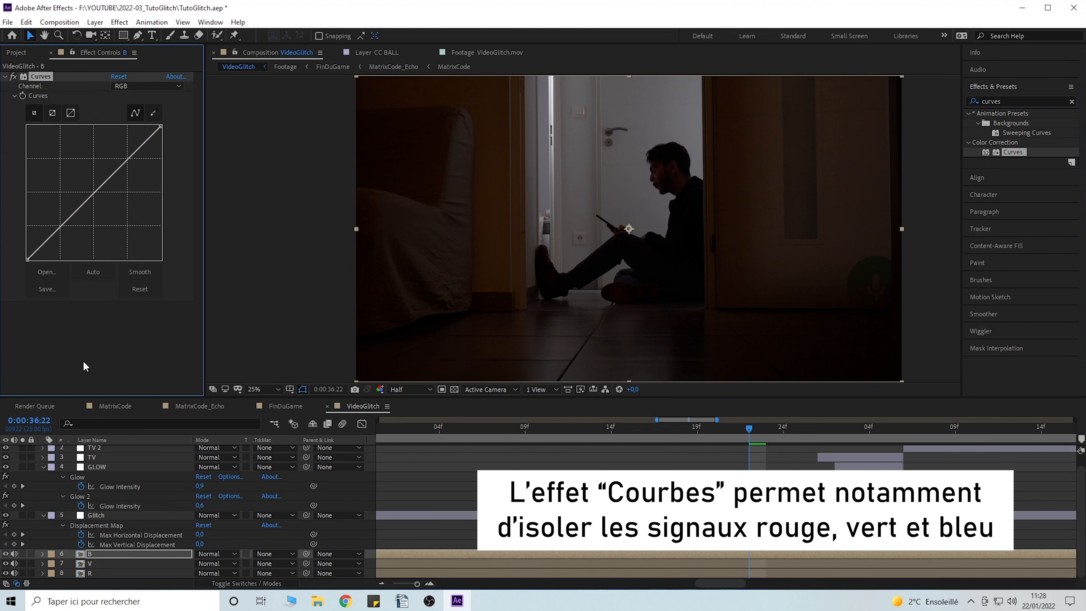
Flatten the red and green channel curves to zero on layer B to isolate its blue signal.
left_click(146, 86)
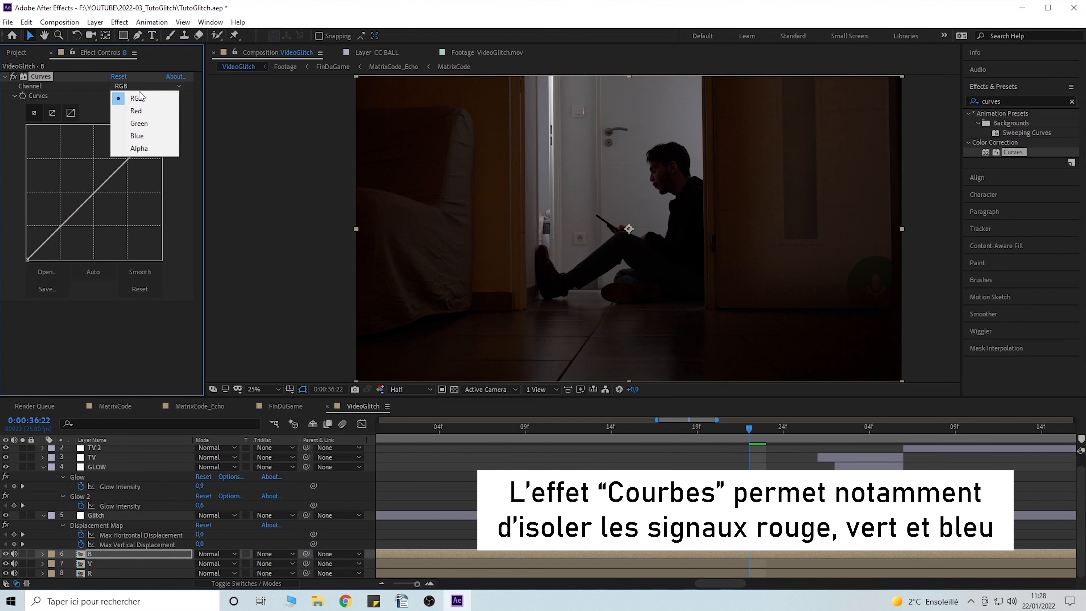
left_click(141, 110)
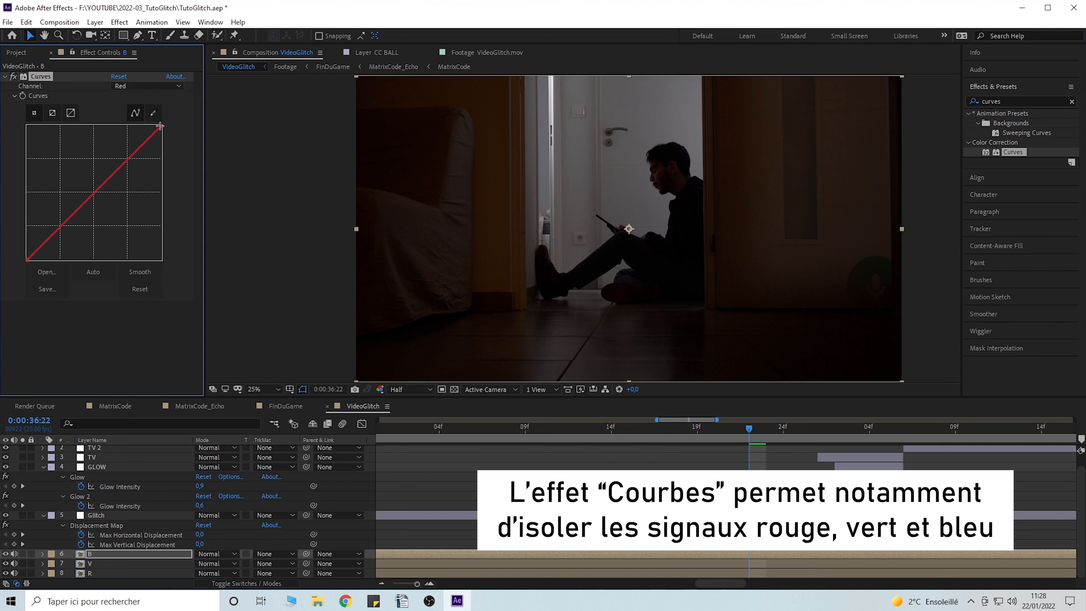
left_click_drag(159, 126, 179, 311)
left_click(146, 86)
left_click(141, 124)
left_click_drag(160, 126, 184, 289)
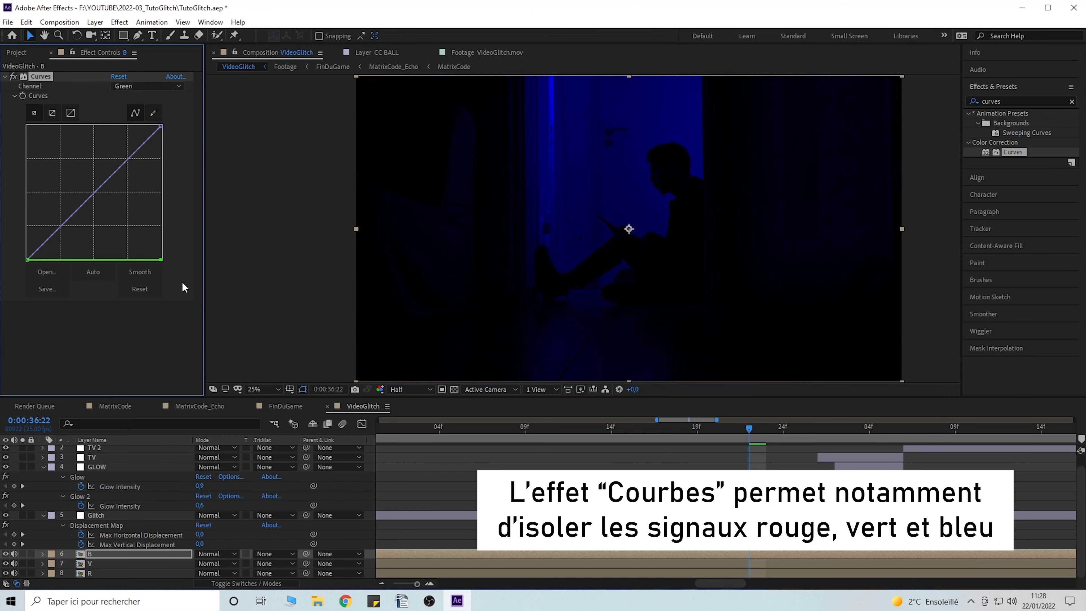
Apply Curves to layer V and flatten its red and blue channels to zero to isolate the green signal.
left_click(91, 565)
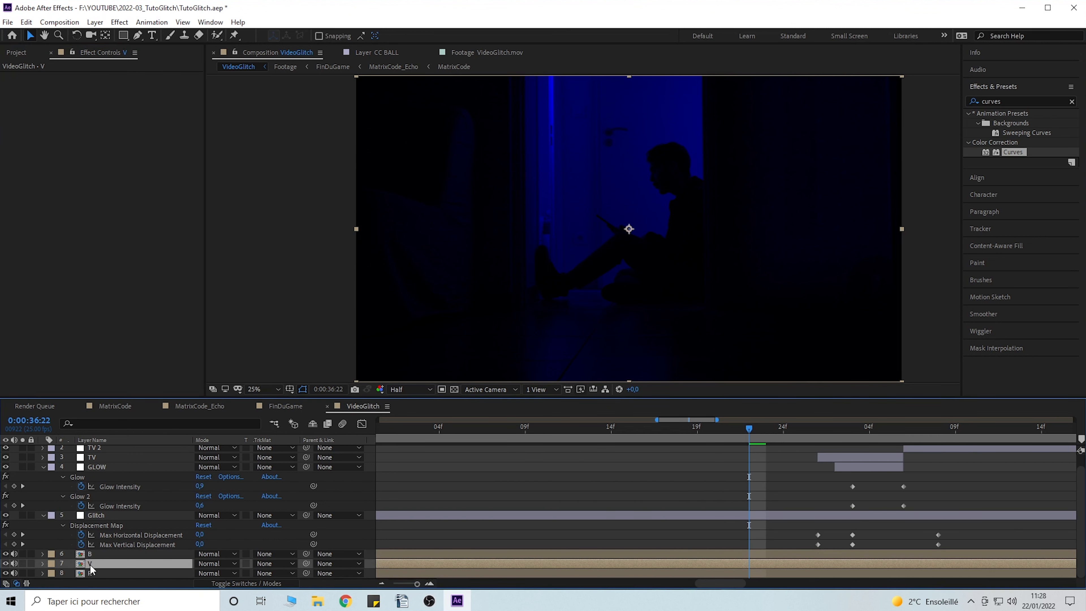
left_click_drag(1020, 160, 92, 563)
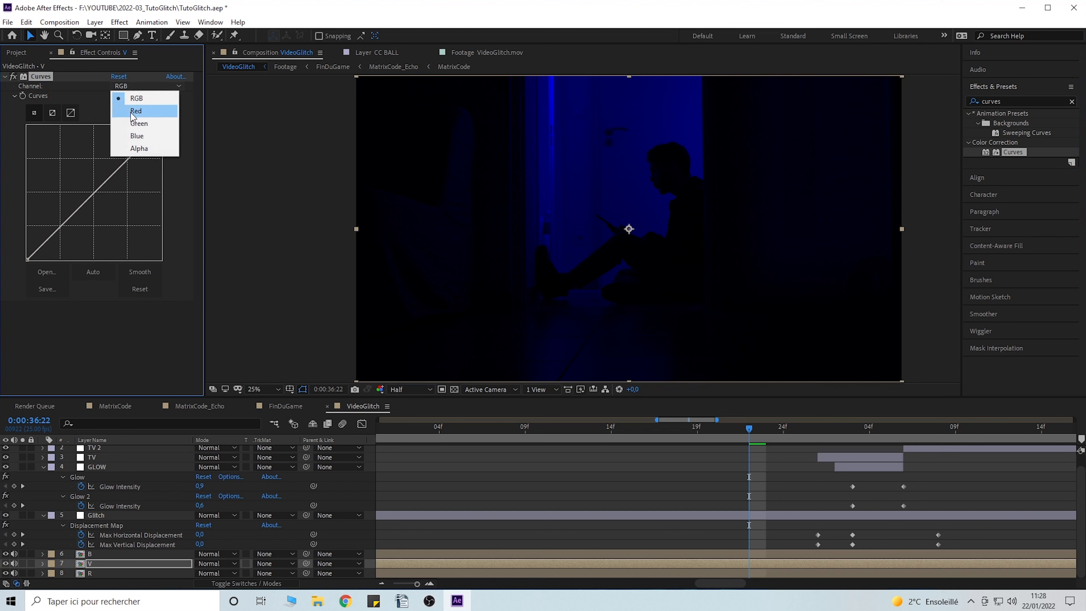
left_click(135, 112)
left_click_drag(161, 125, 162, 260)
left_click(153, 83)
left_click(156, 135)
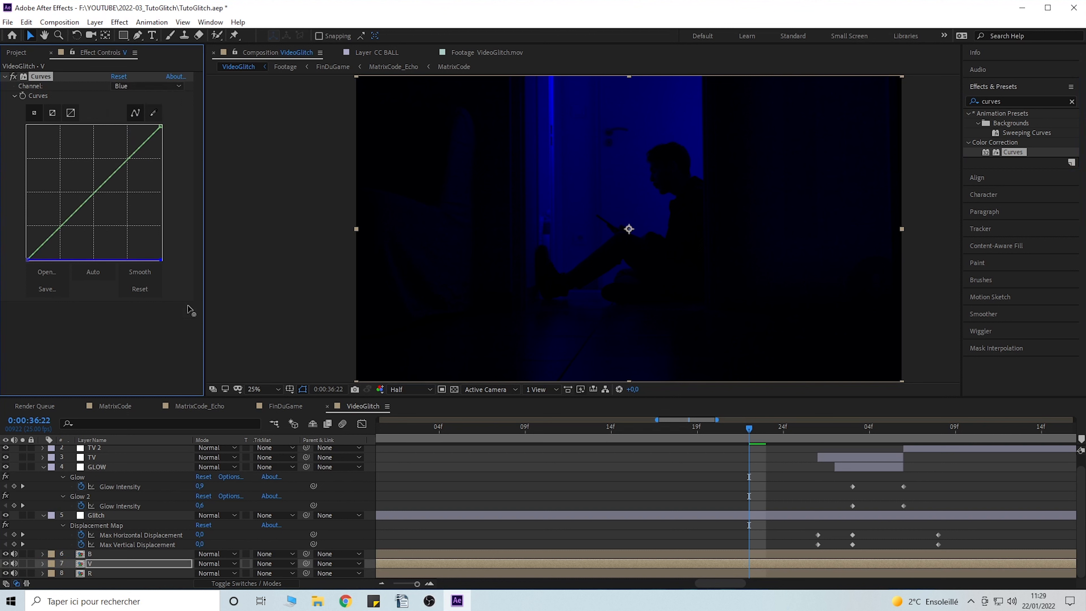
Apply Curves to layer R, flatten its green channel to zero and open the channel choices for the next curve.
left_click(126, 576)
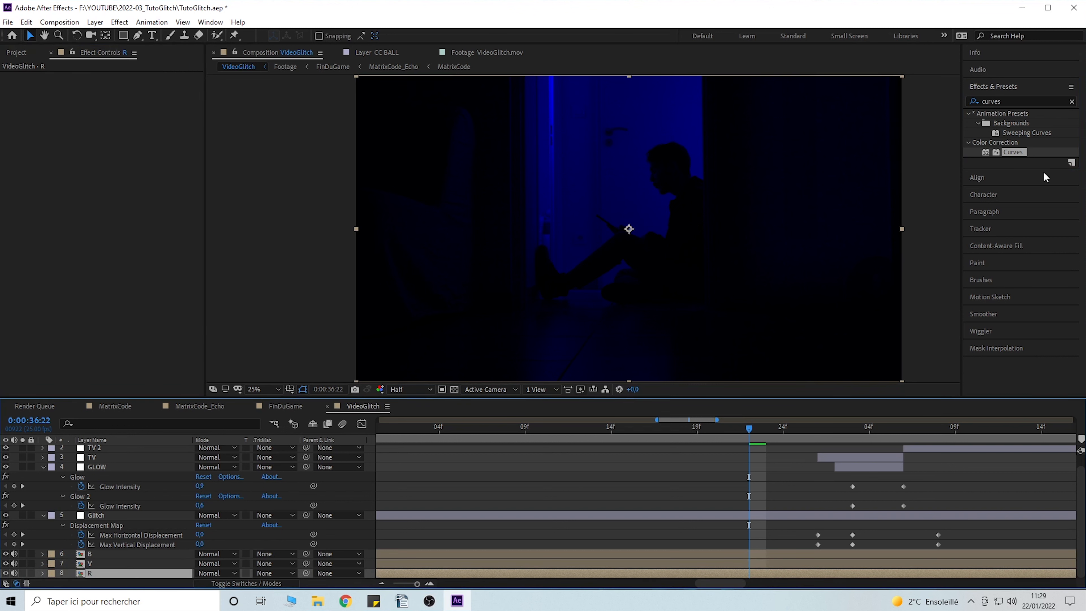
left_click_drag(996, 163, 92, 572)
left_click(146, 88)
left_click(151, 124)
left_click(146, 87)
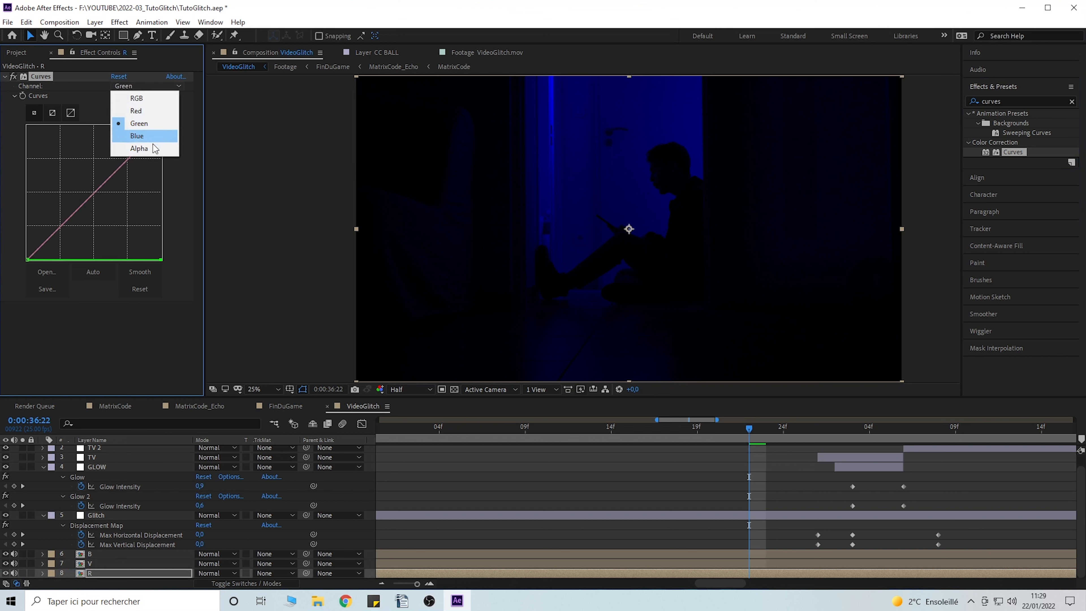